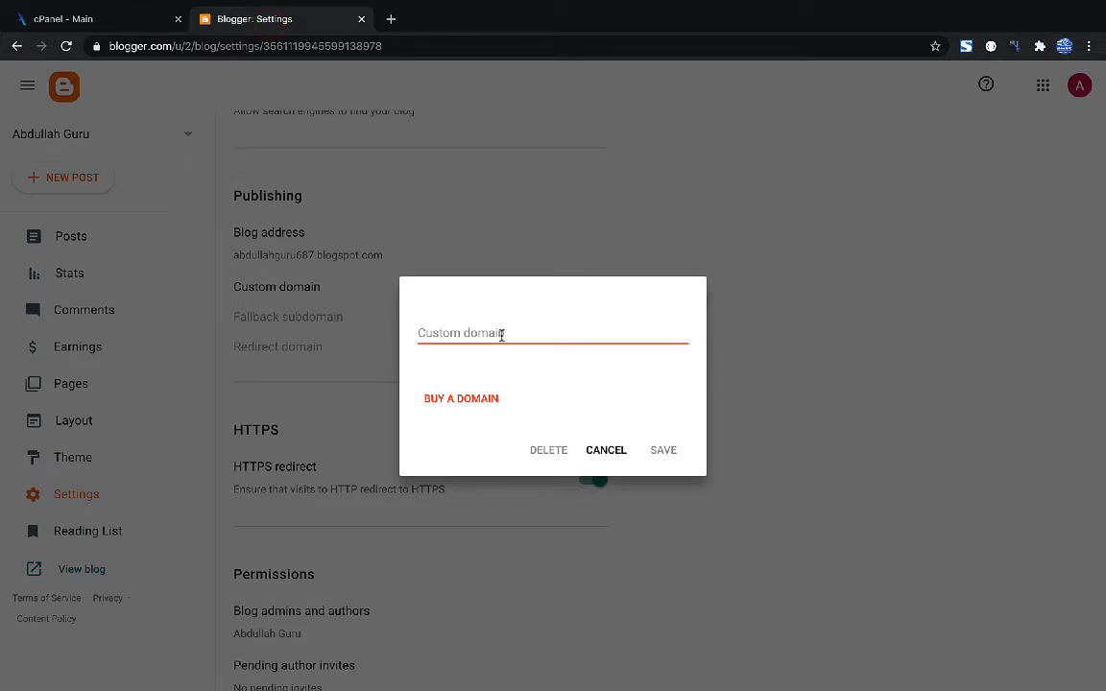
pyautogui.click(501, 333)
pyautogui.write('www')
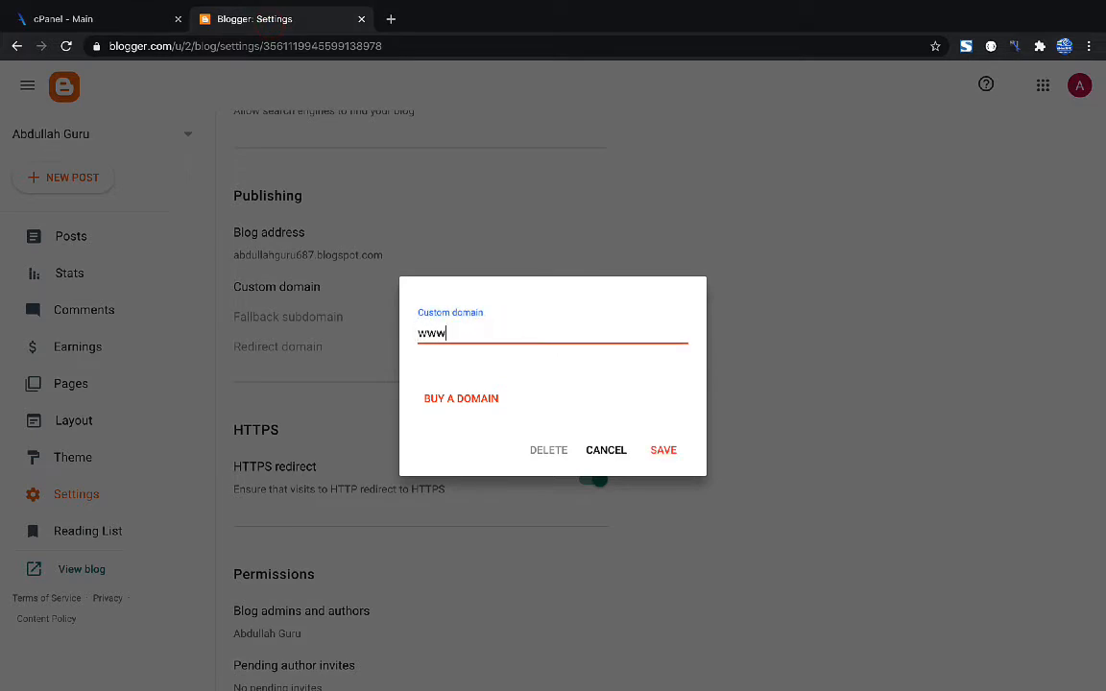
pyautogui.write('.')
pyautogui.write('abdullahguru.com')
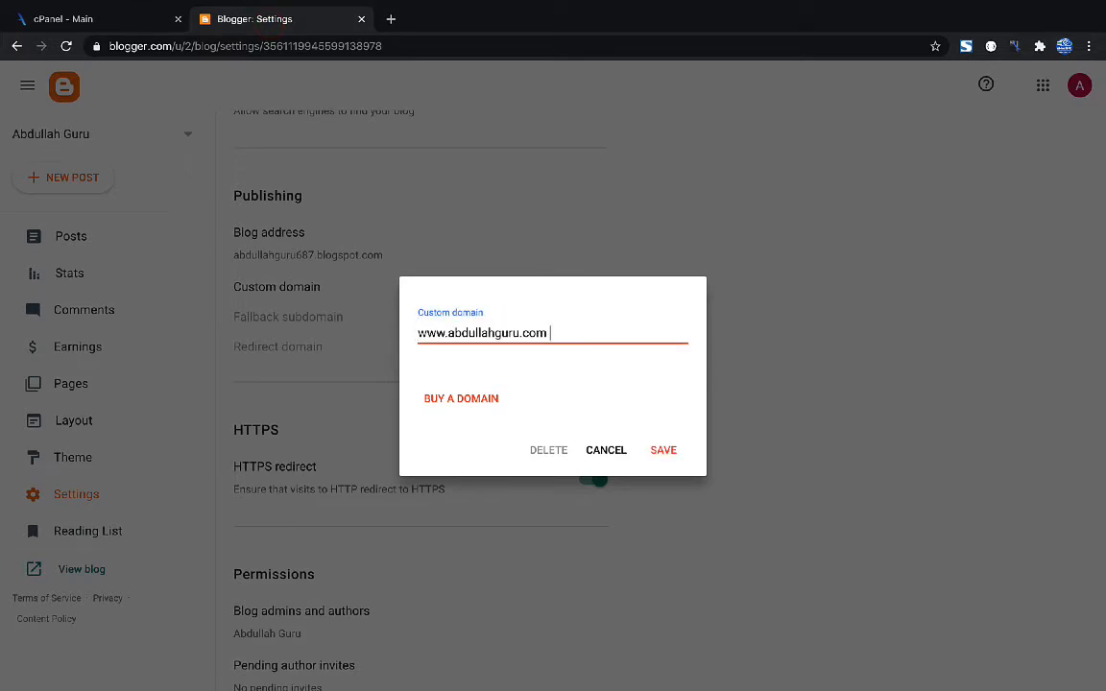
pyautogui.click(666, 451)
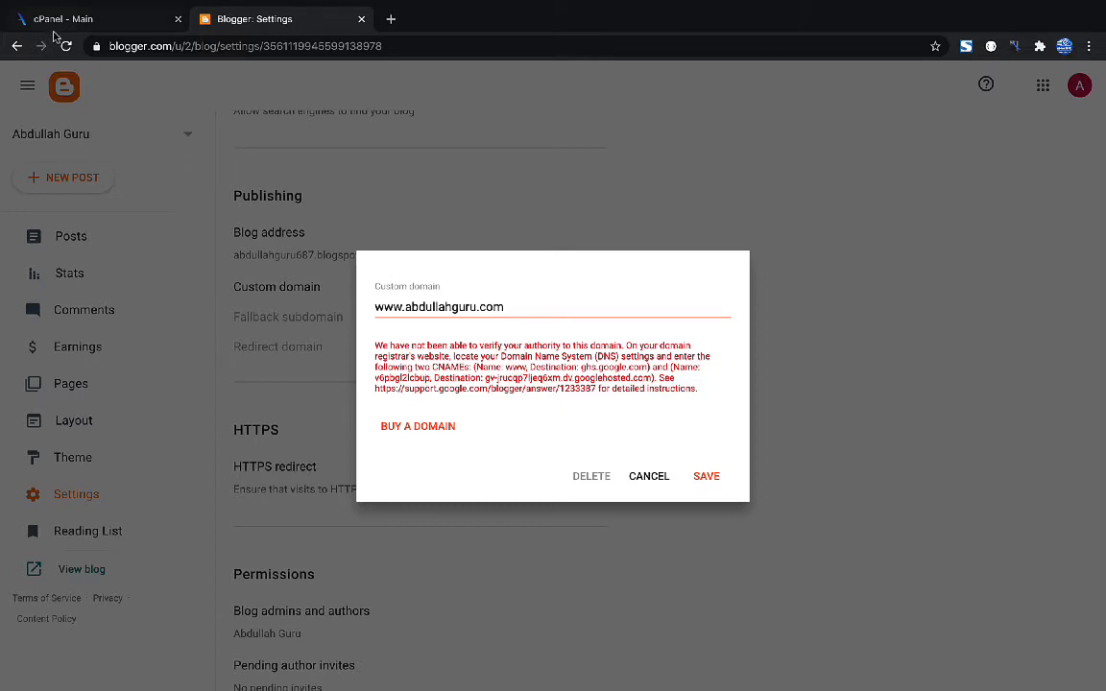
# Step: Copy the www destination ghs.google.com, switch to cPanel and open the Zone Editor records for abdullahguru.com
pyautogui.moveTo(581, 368); pyautogui.dragTo(649, 368)
pyautogui.hotkey('ctrl', 'c')
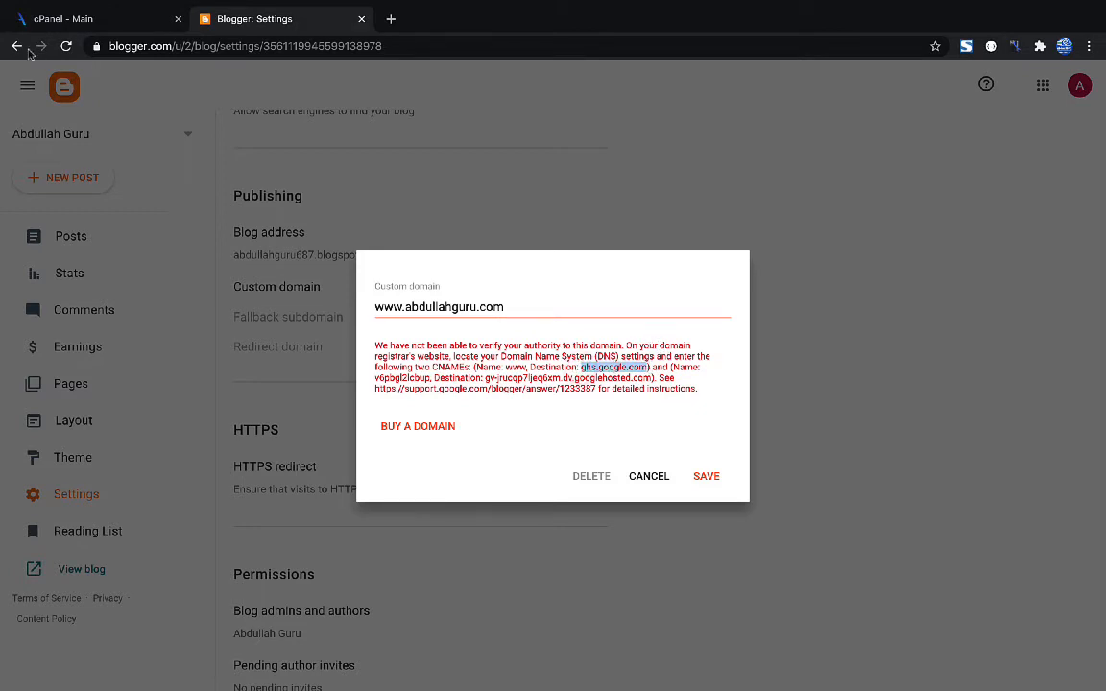
pyautogui.click(76, 24)
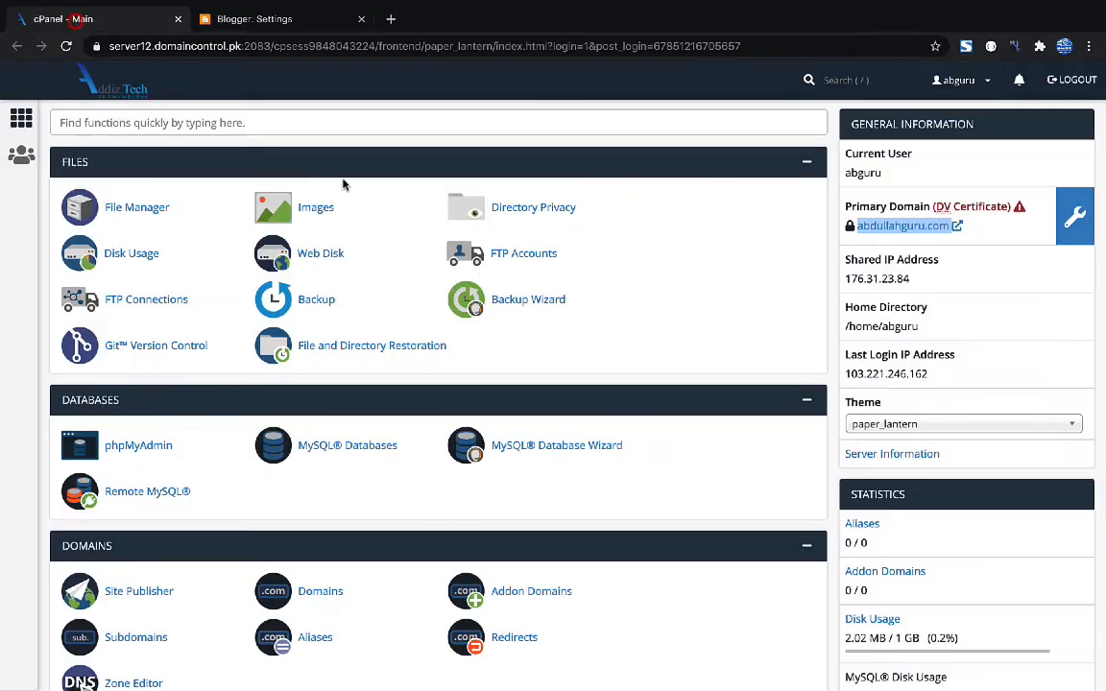
pyautogui.click(311, 124)
pyautogui.write('zon')
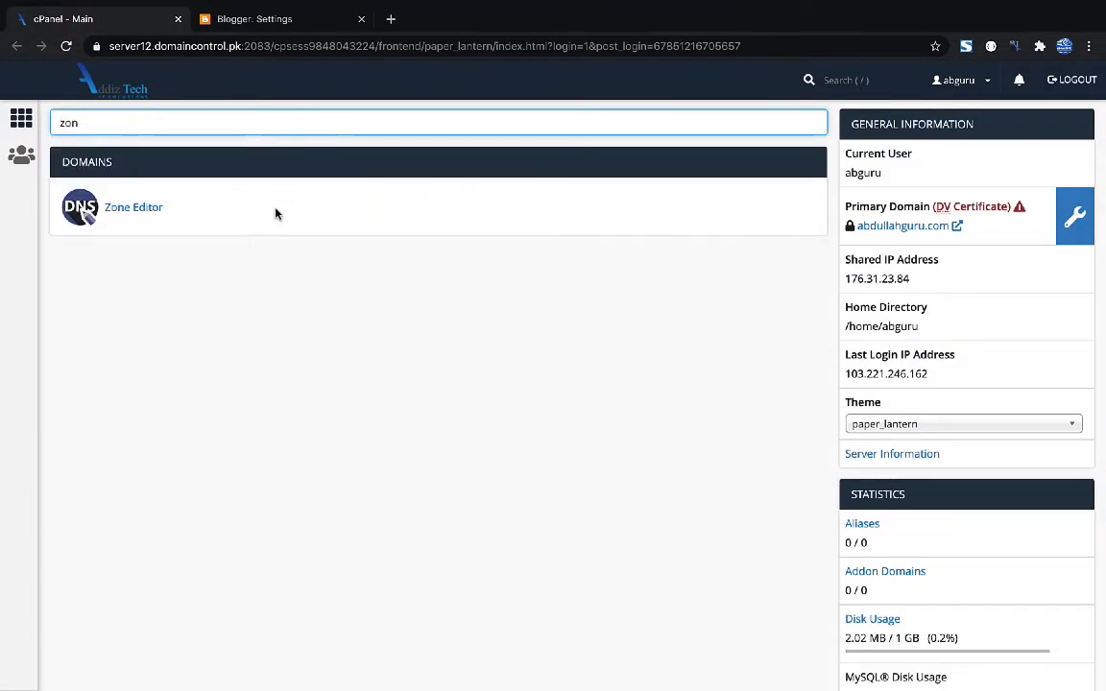
pyautogui.click(120, 210)
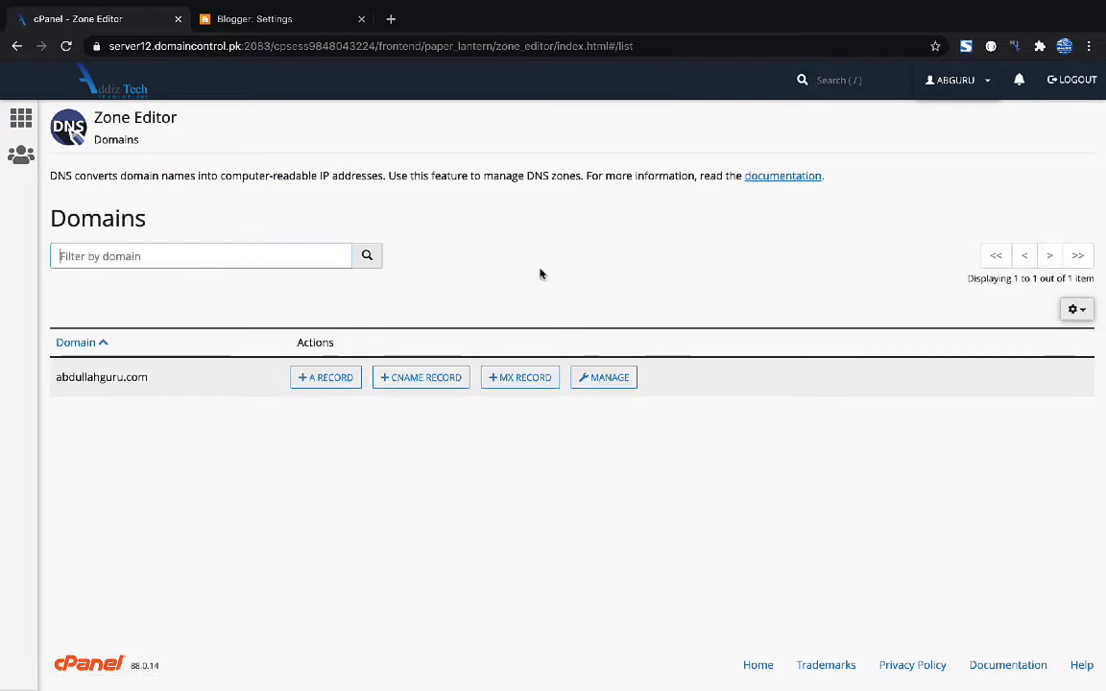
pyautogui.click(624, 378)
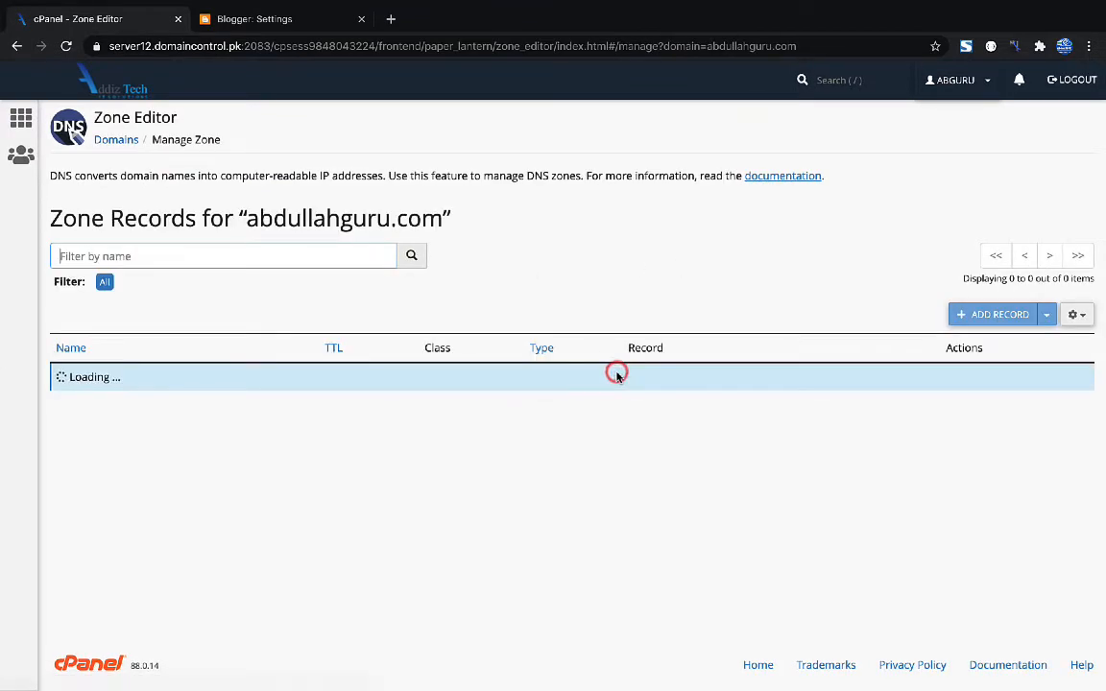
pyautogui.scroll(-1, 617, 378)
pyautogui.scroll(-1, 617, 378)
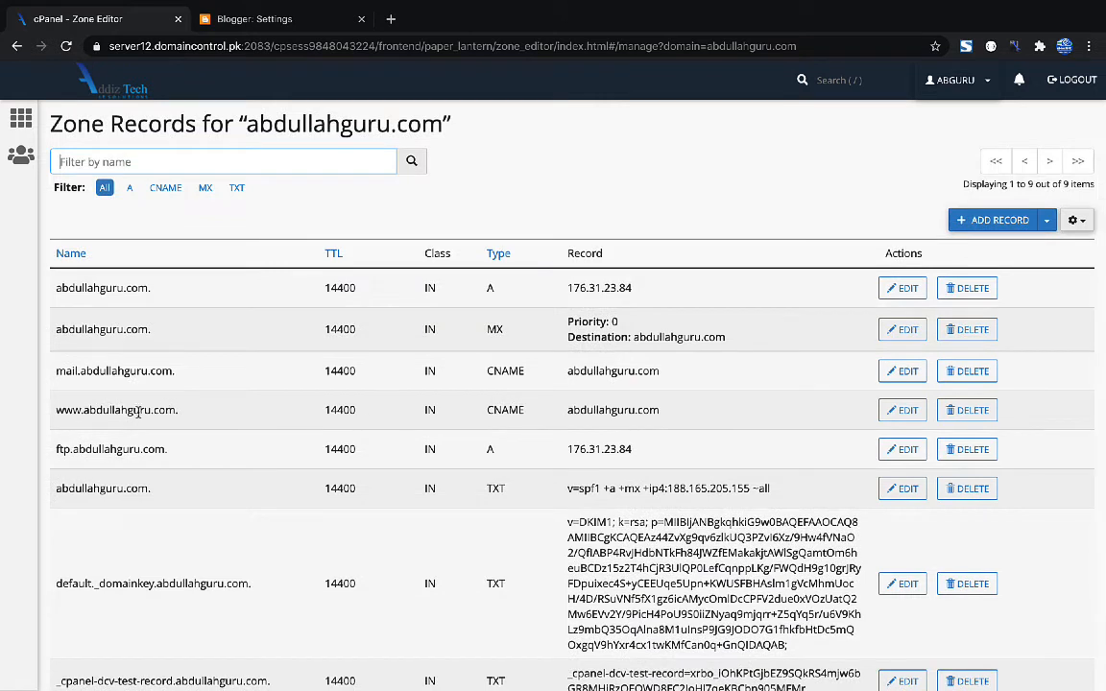
pyautogui.click(903, 410)
pyautogui.doubleClick(709, 411)
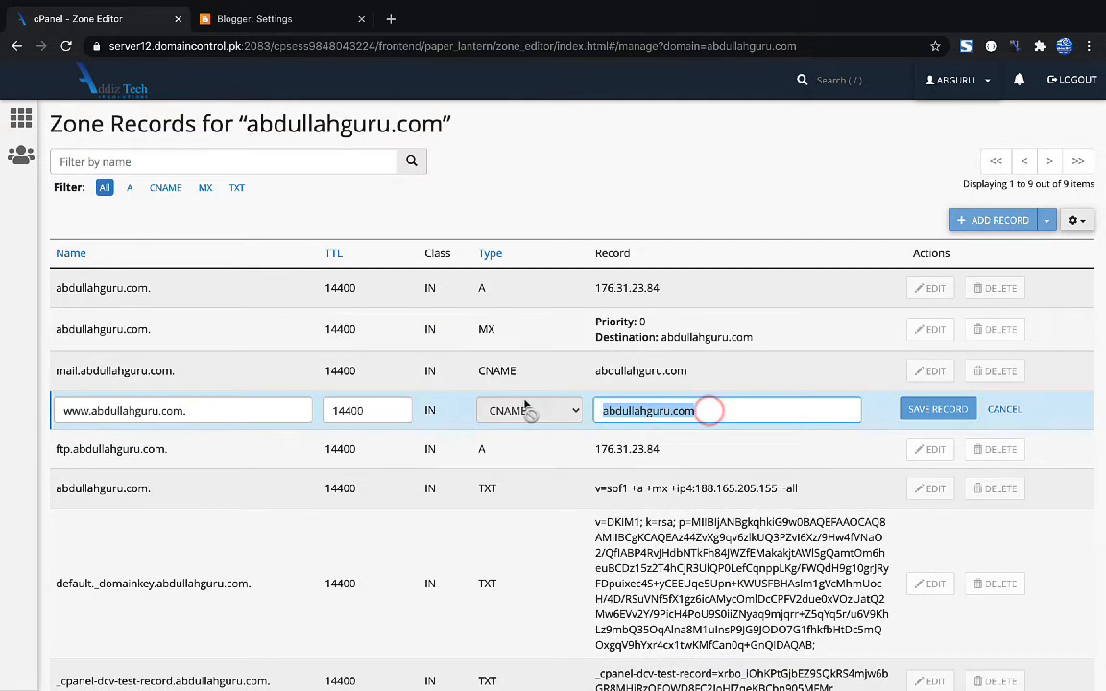
pyautogui.hotkey('ctrl', 'v')
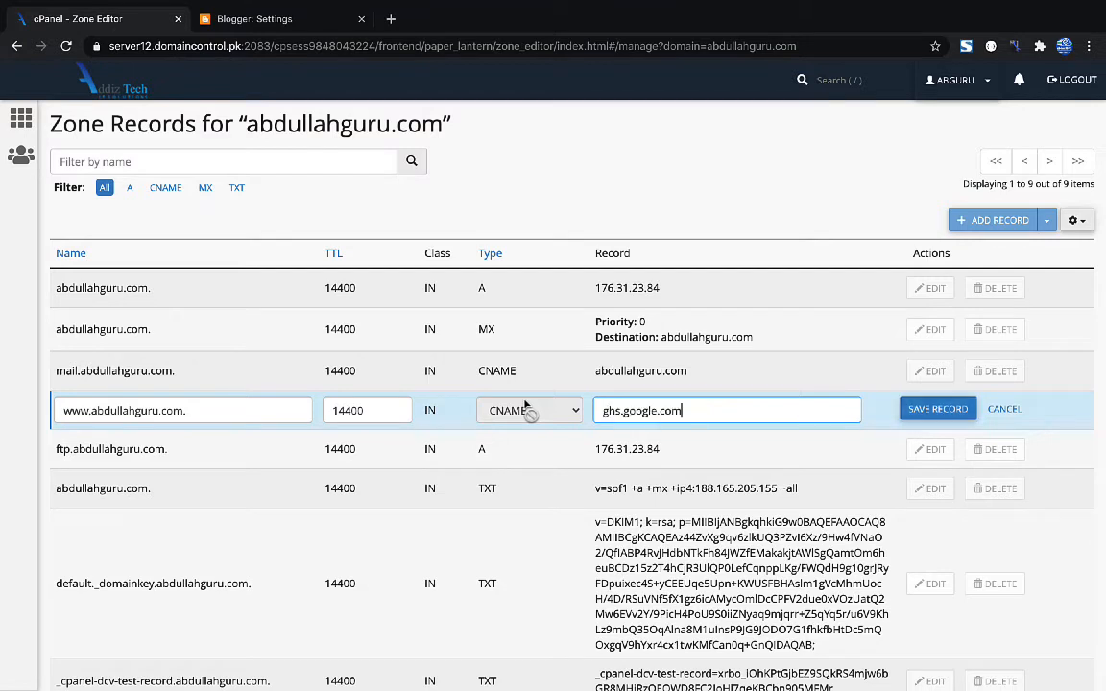
pyautogui.click(919, 407)
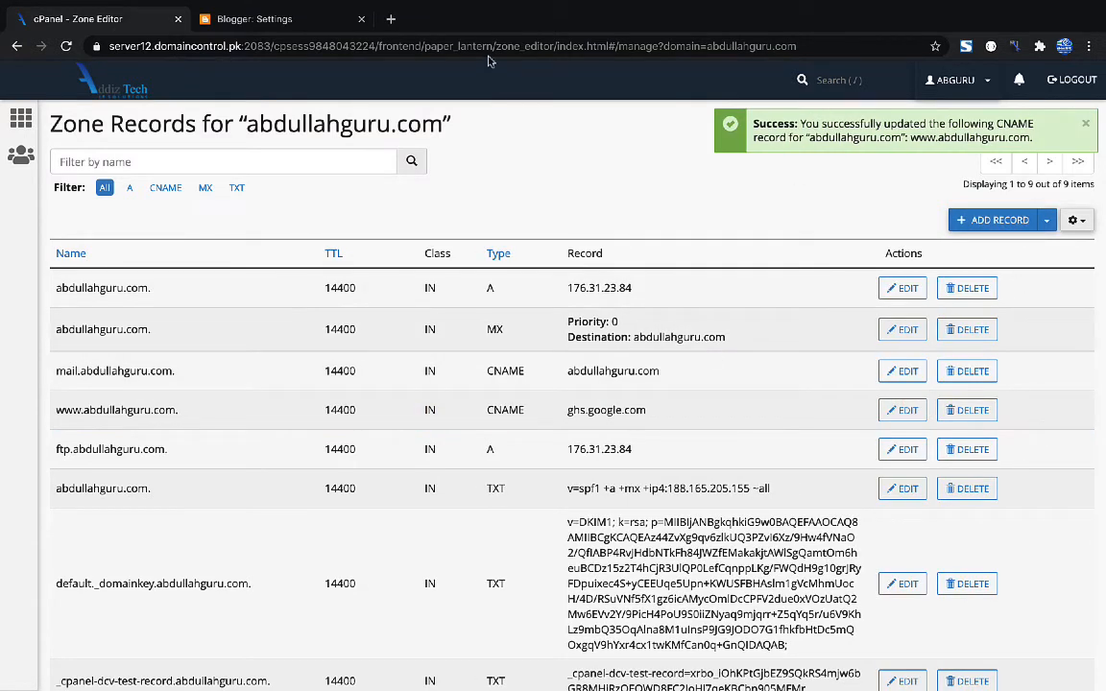
# Step: Start a new CNAME record and fill in its name with the verification name of the second CNAME given in Blogger
pyautogui.click(1047, 220)
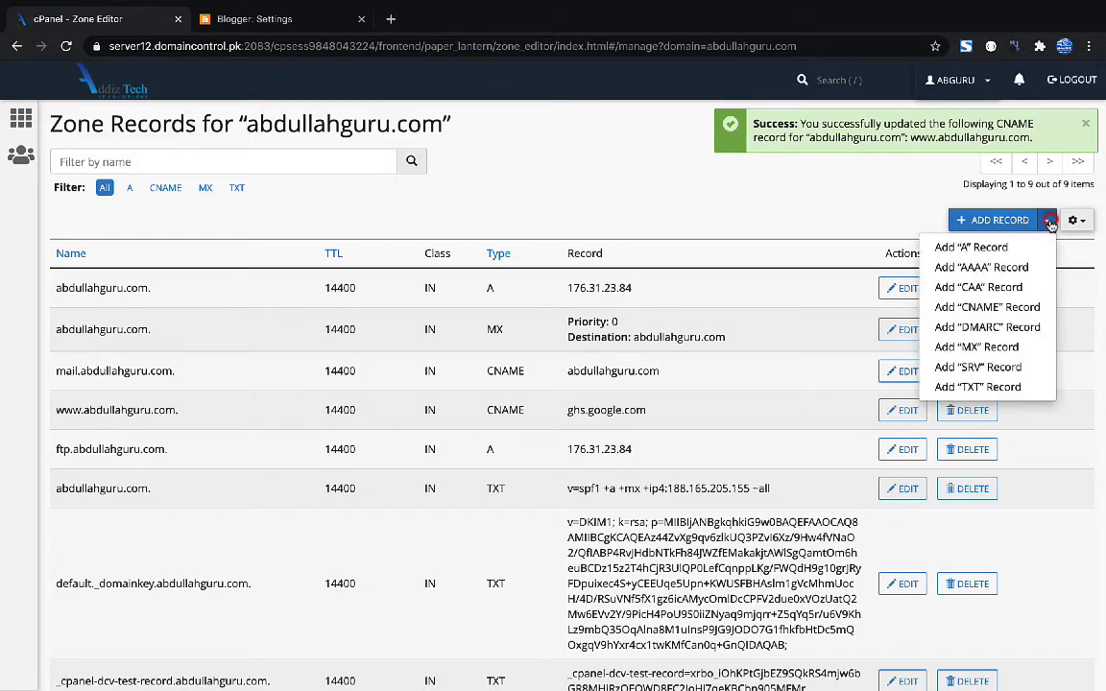
pyautogui.click(1001, 306)
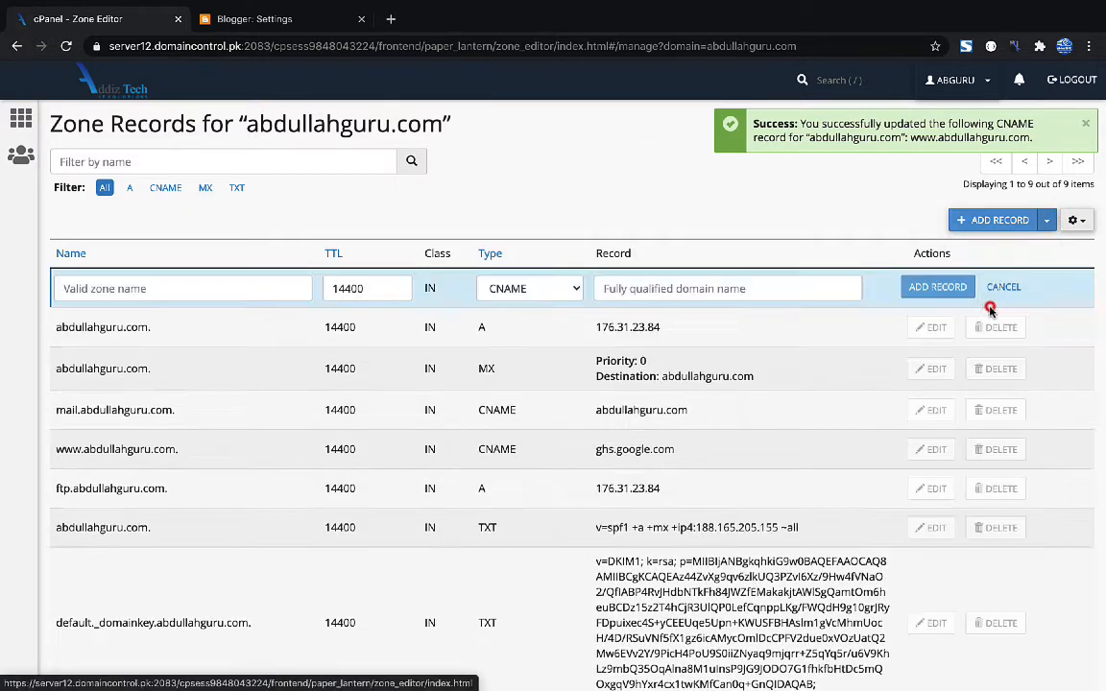
pyautogui.click(254, 19)
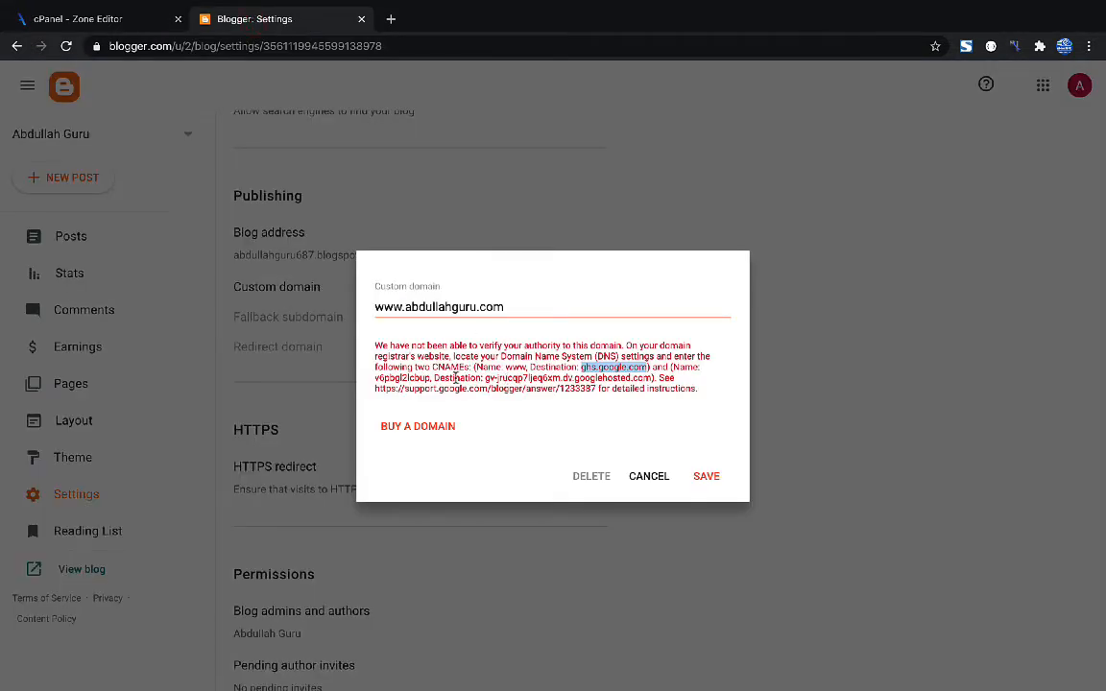
pyautogui.doubleClick(396, 378)
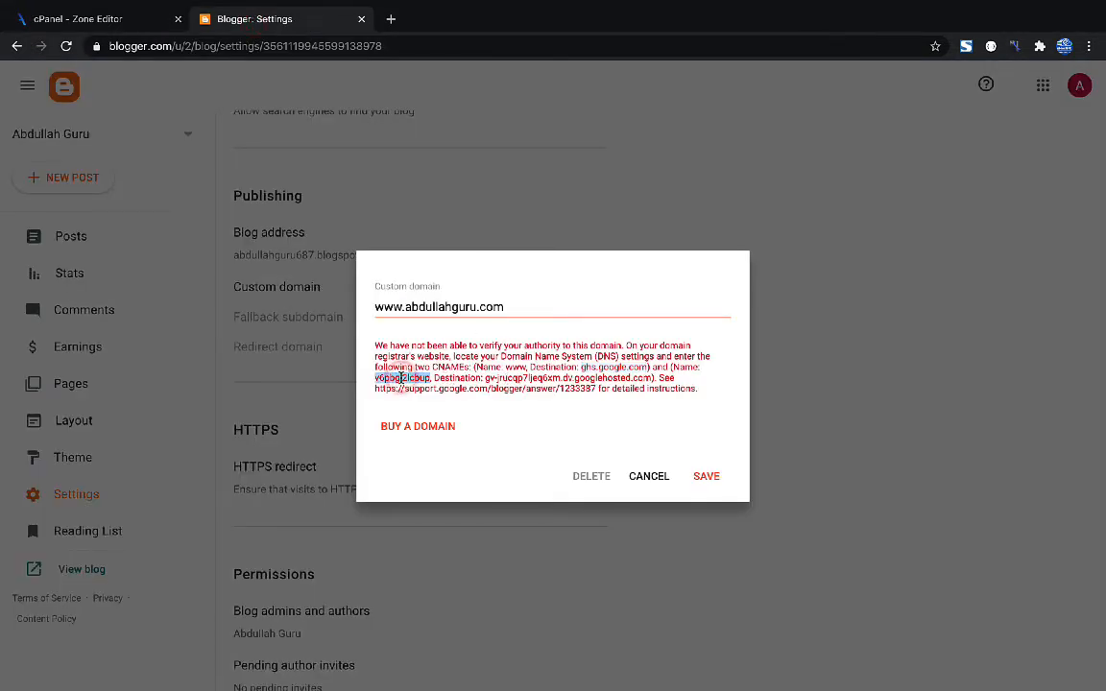
pyautogui.click(91, 22)
pyautogui.click(182, 288)
pyautogui.write('v6pbgl2lcbup')
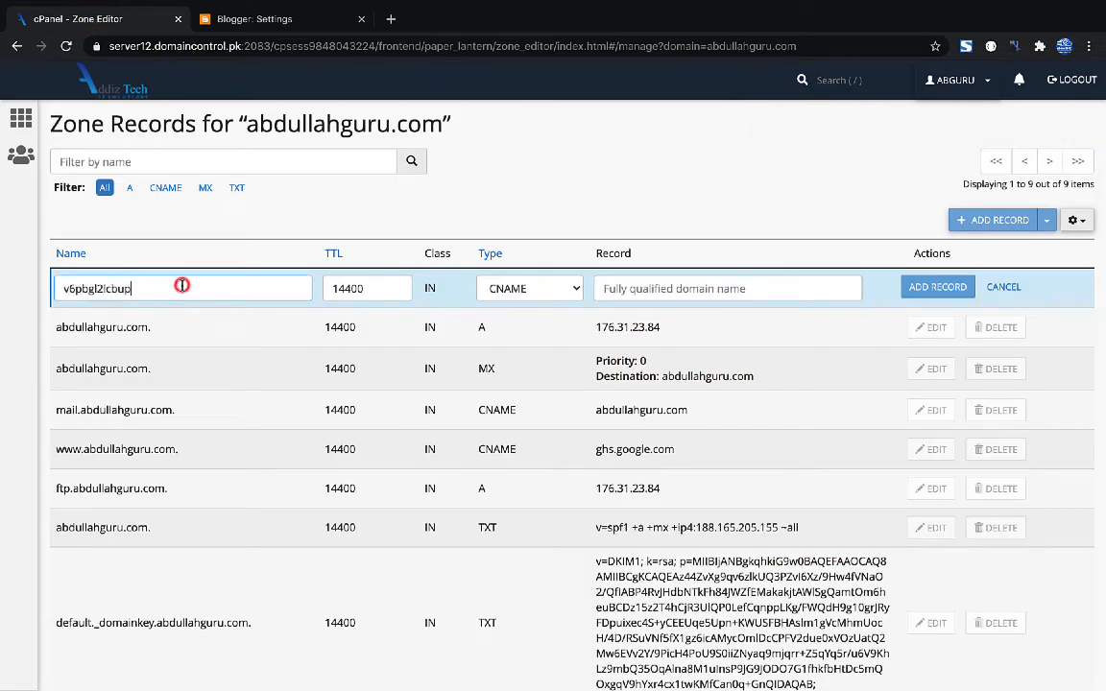
# Step: Copy the second CNAME's verification destination from Blogger into the new record's target in cPanel and add the record
pyautogui.click(275, 27)
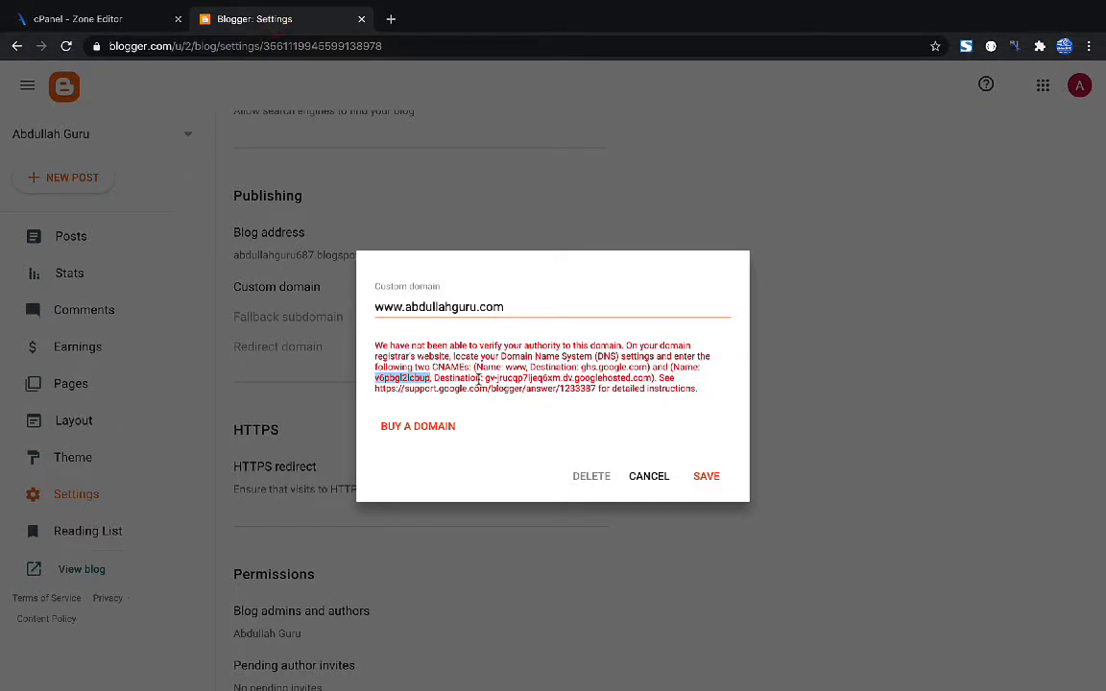
pyautogui.moveTo(486, 380); pyautogui.dragTo(654, 376)
pyautogui.hotkey('ctrl', 'c')
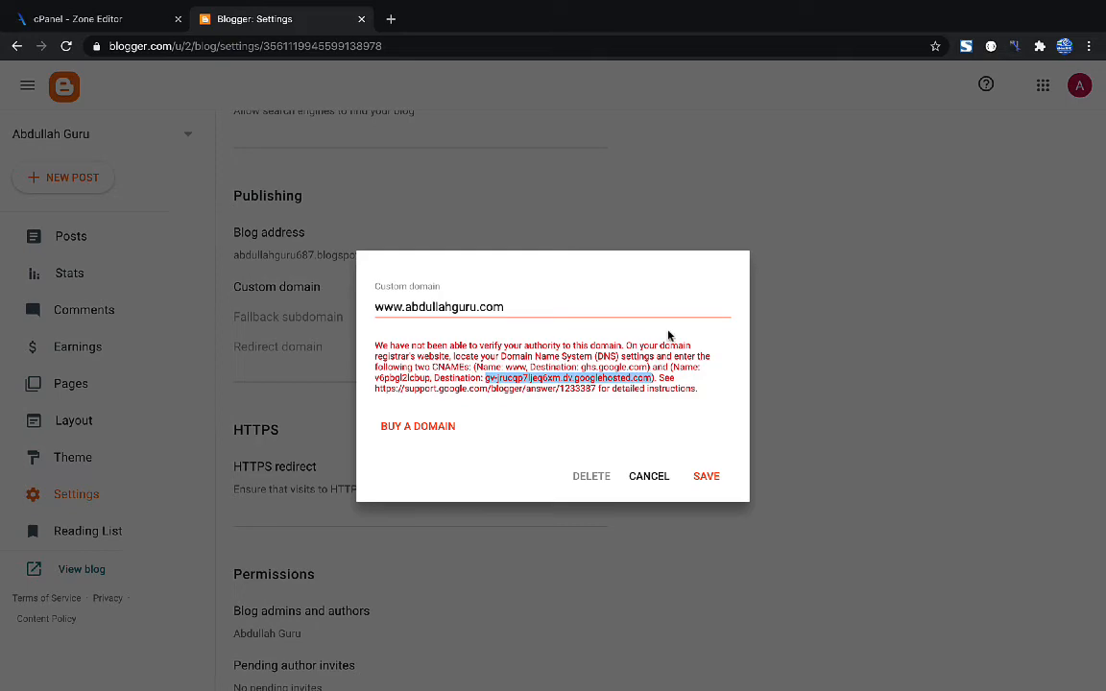
pyautogui.click(89, 24)
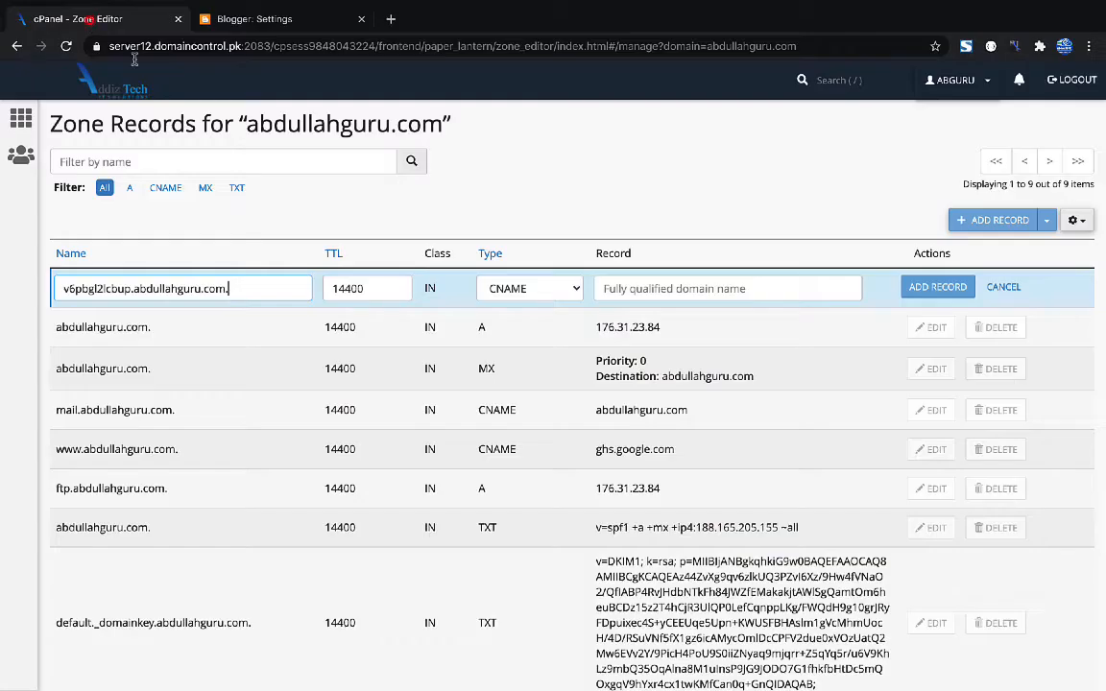
pyautogui.click(672, 288)
pyautogui.hotkey('ctrl', 'v')
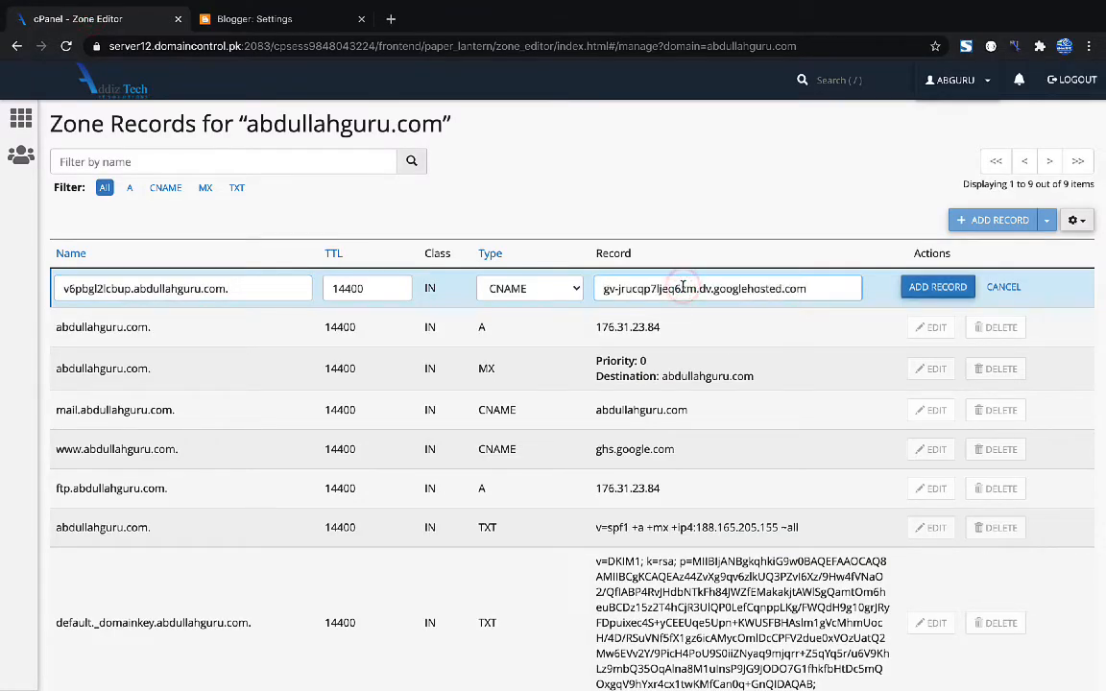
pyautogui.click(939, 288)
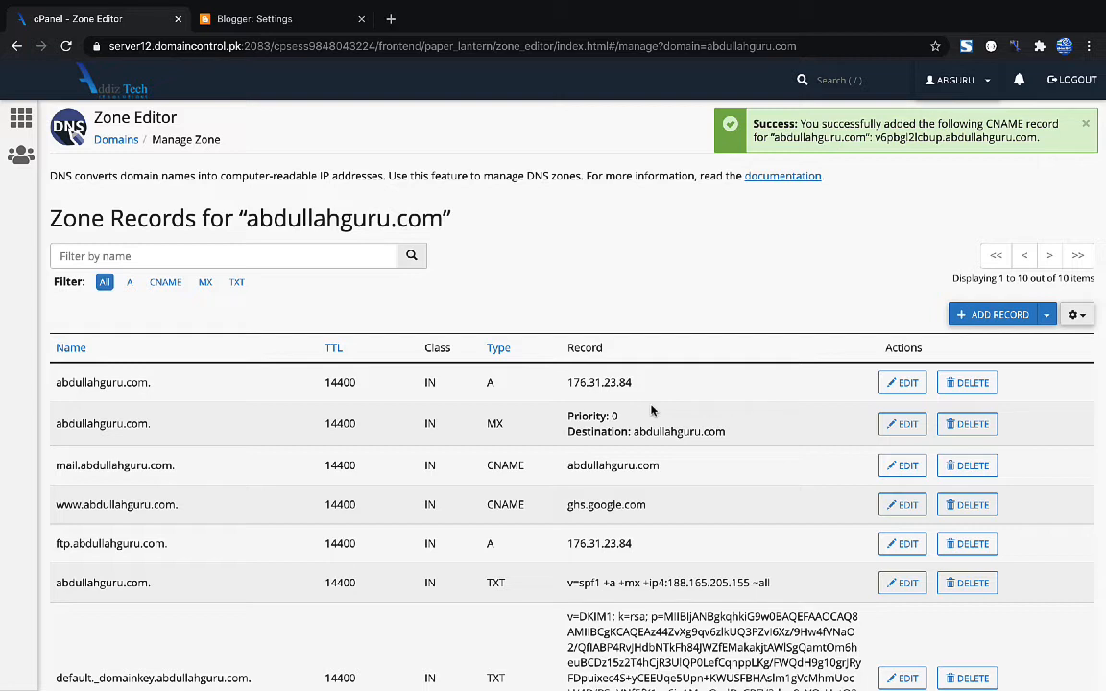
pyautogui.click(253, 21)
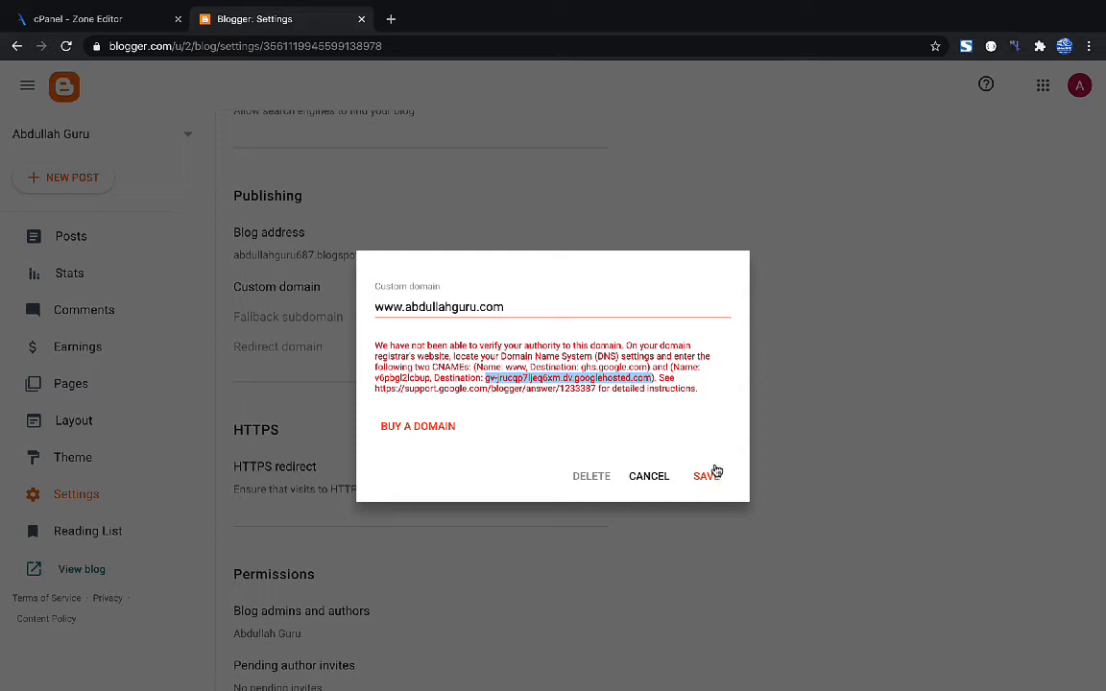
pyautogui.click(696, 387)
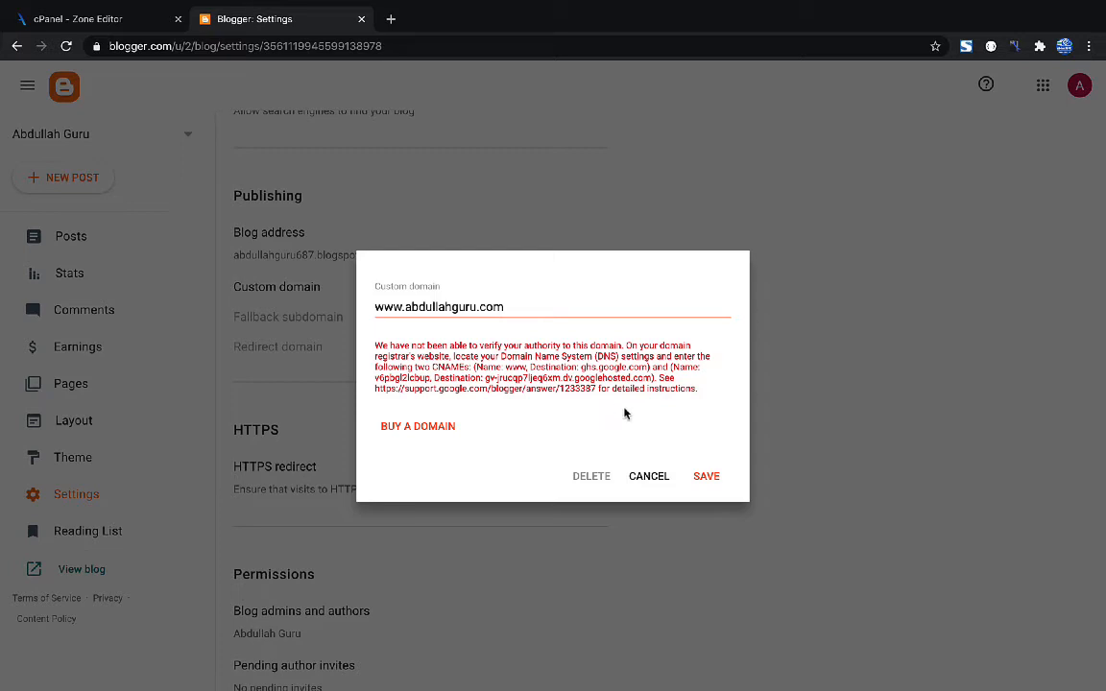
pyautogui.click(708, 478)
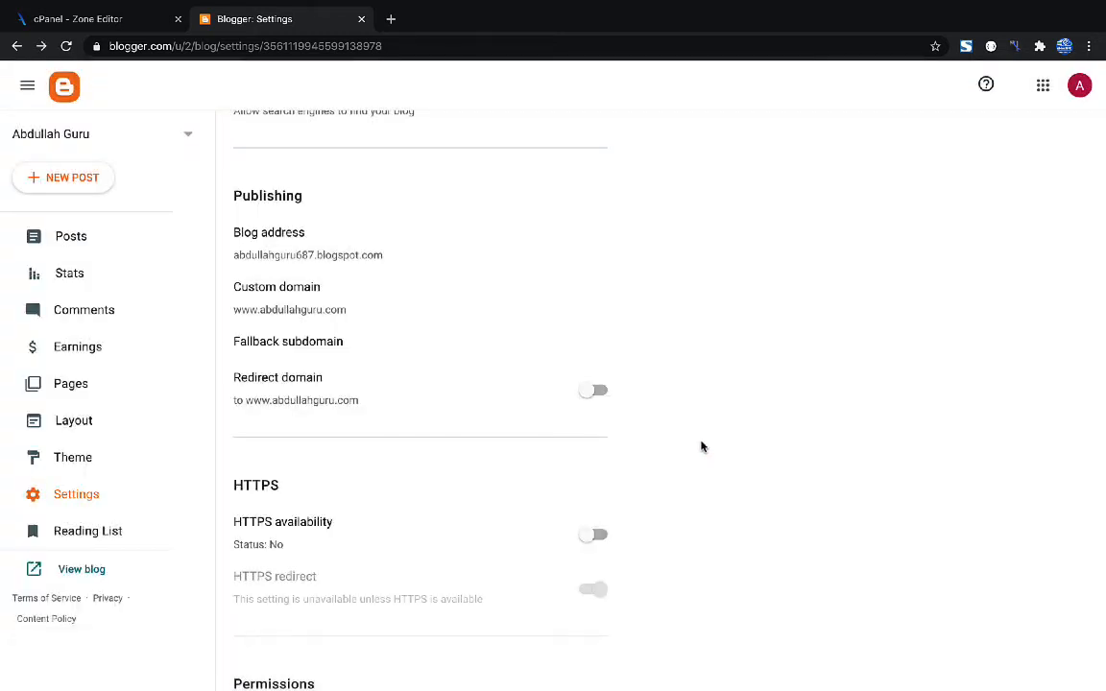
pyautogui.scroll(-1, 703, 446)
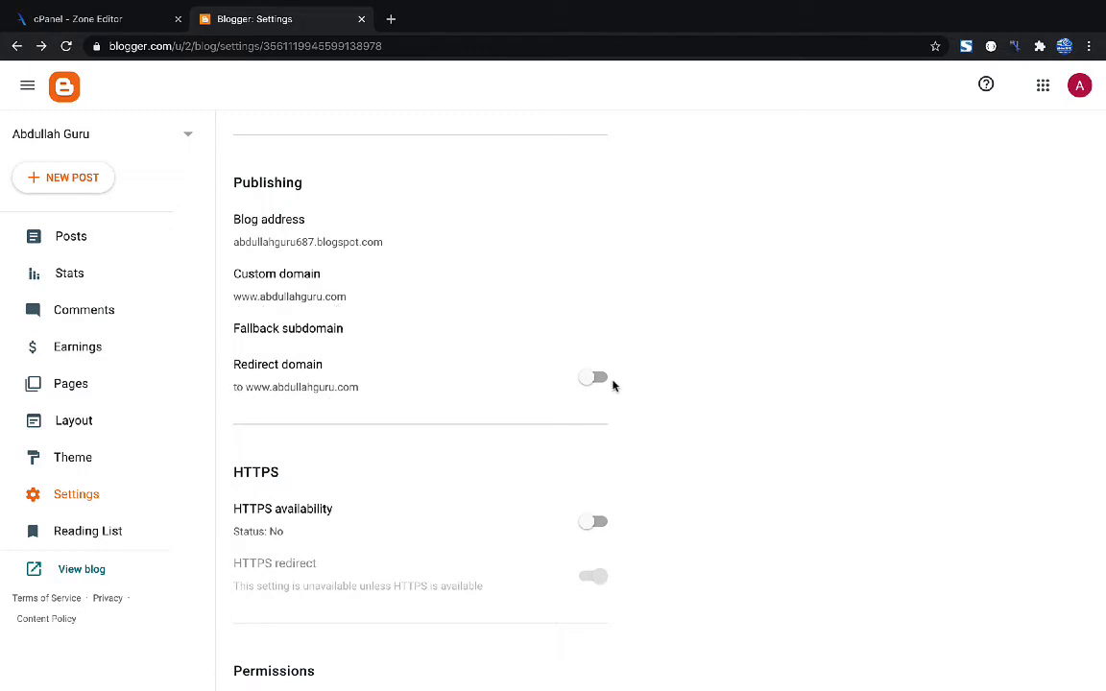
pyautogui.click(595, 380)
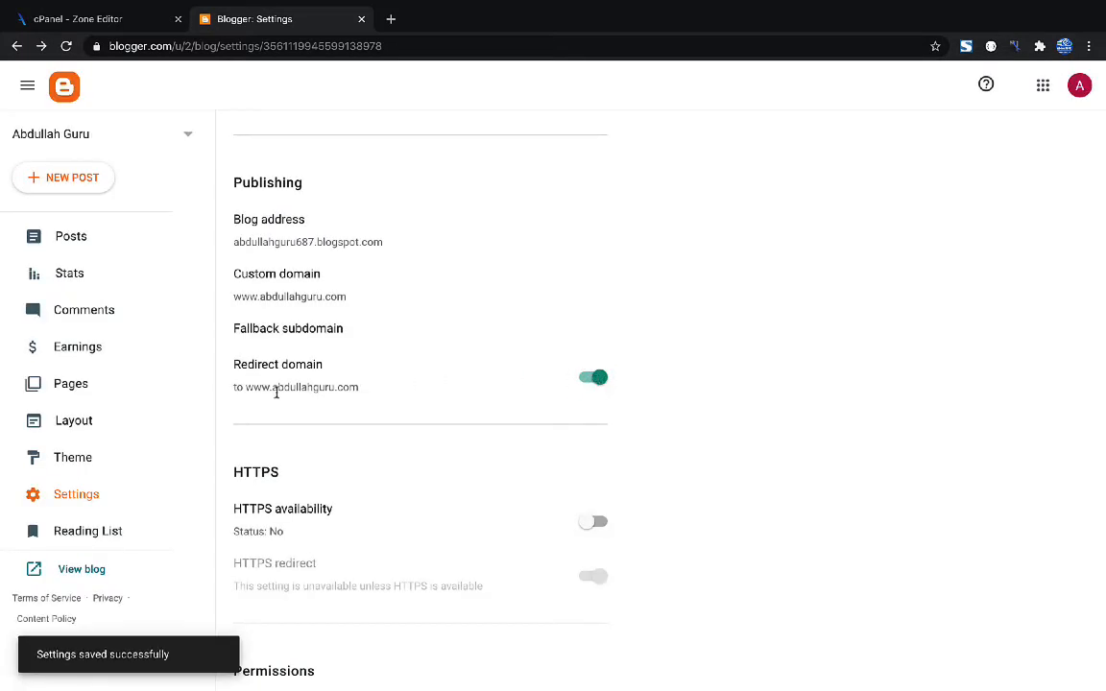
pyautogui.scroll(1, 285, 316)
pyautogui.click(289, 333)
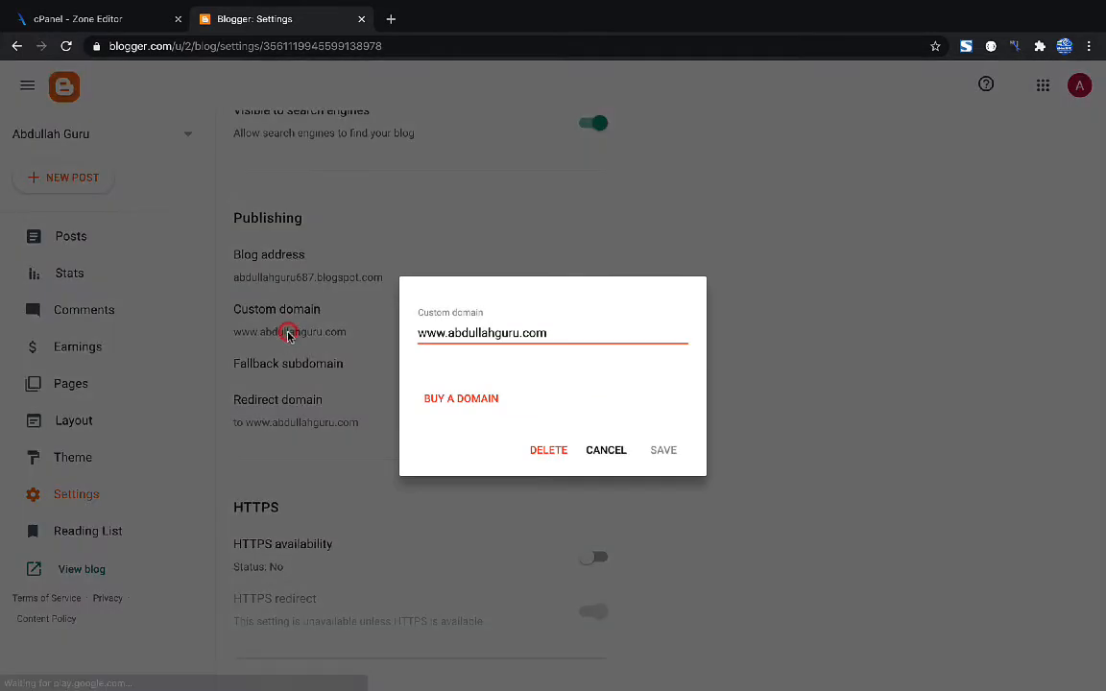
pyautogui.click(611, 452)
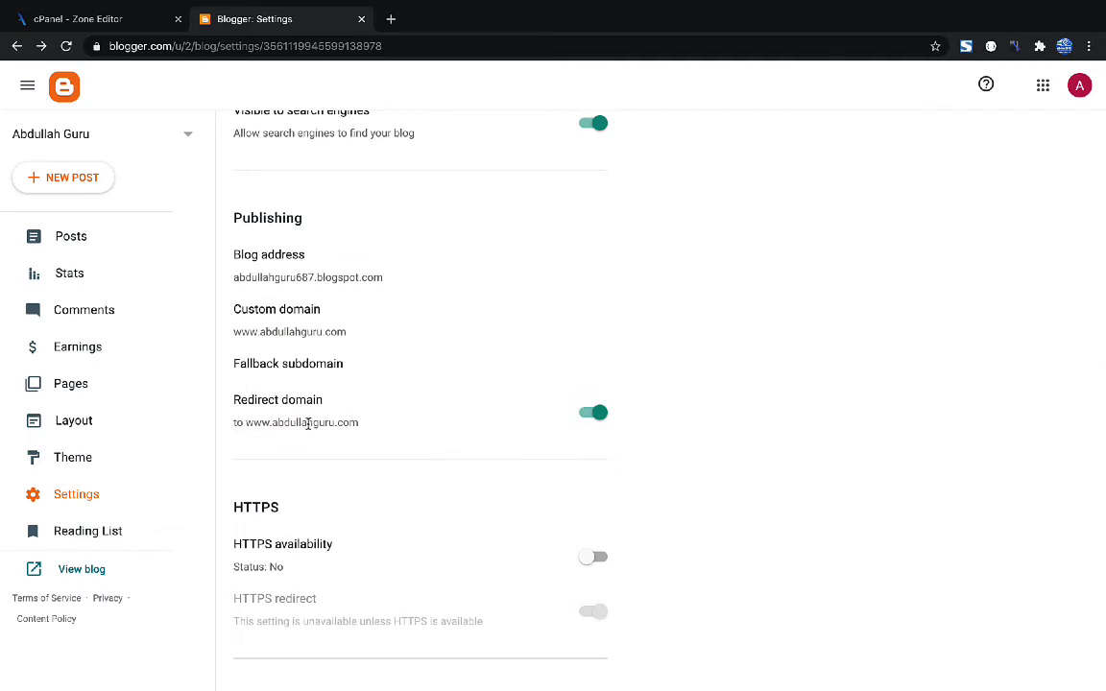
# Step: Copy the primary domain's link address from the cPanel home page and paste it as the address in a new browser tab
pyautogui.click(108, 19)
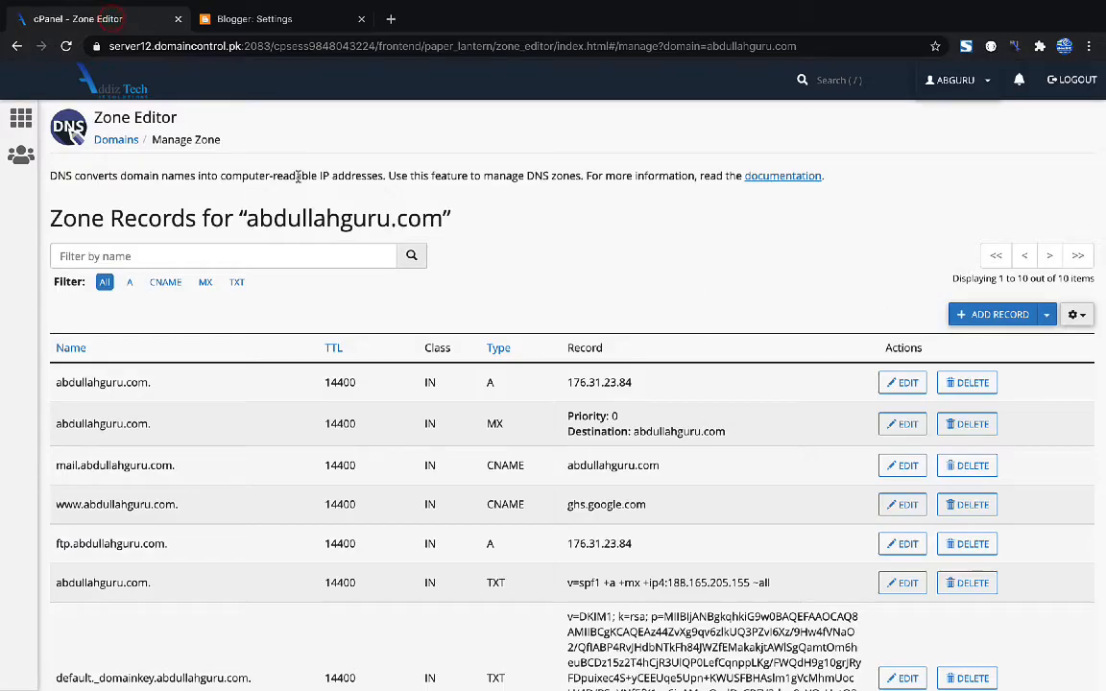
pyautogui.click(114, 90)
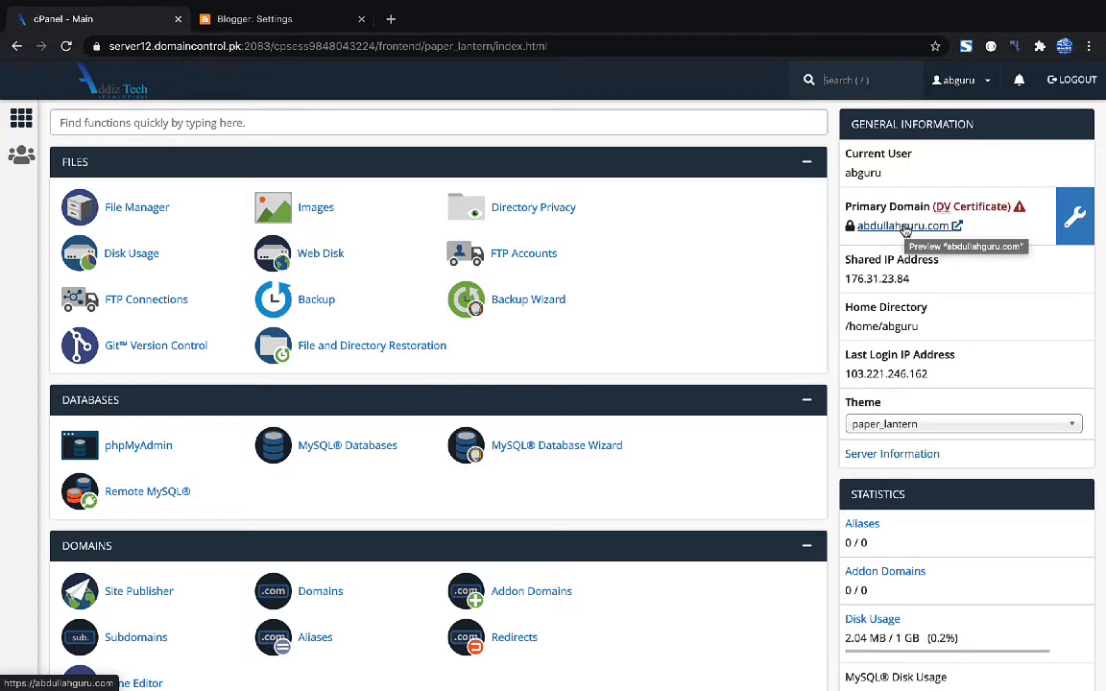
pyautogui.rightClick(906, 231)
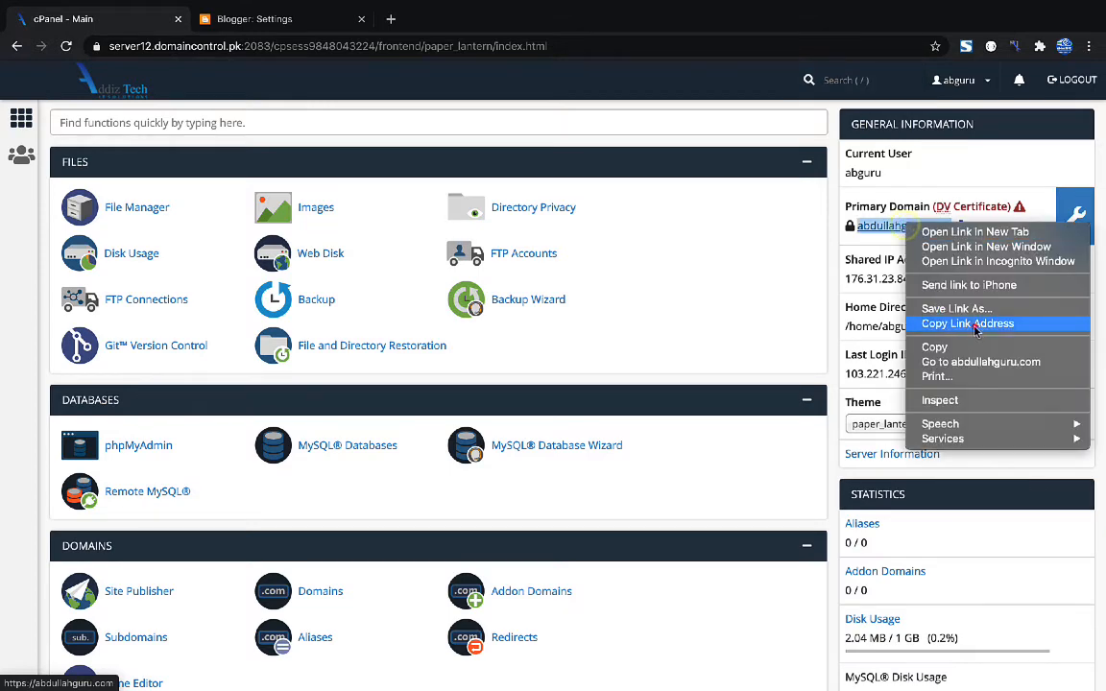
pyautogui.click(975, 327)
pyautogui.click(390, 18)
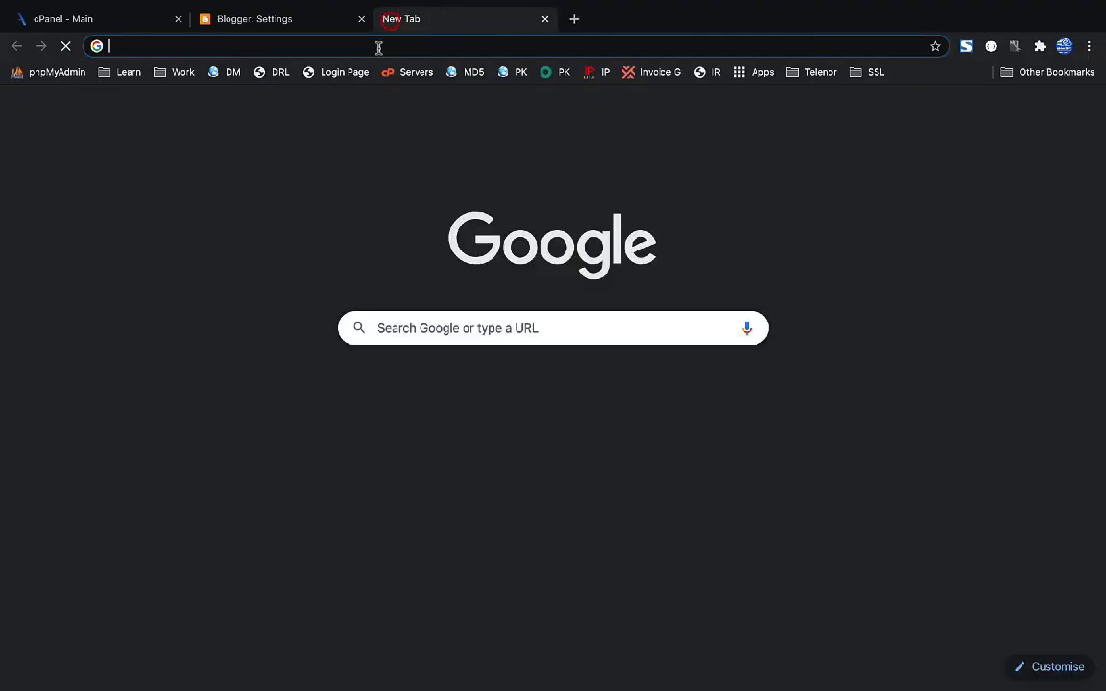
pyautogui.hotkey('ctrl', 'v')
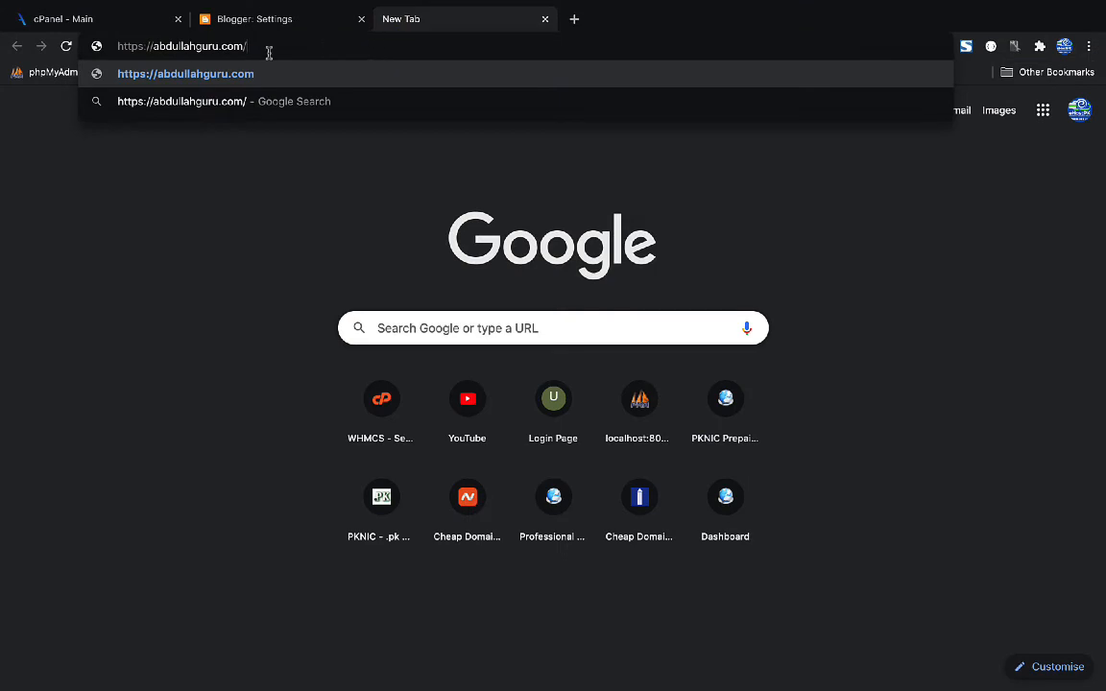
pyautogui.click(153, 46)
pyautogui.write('www.')
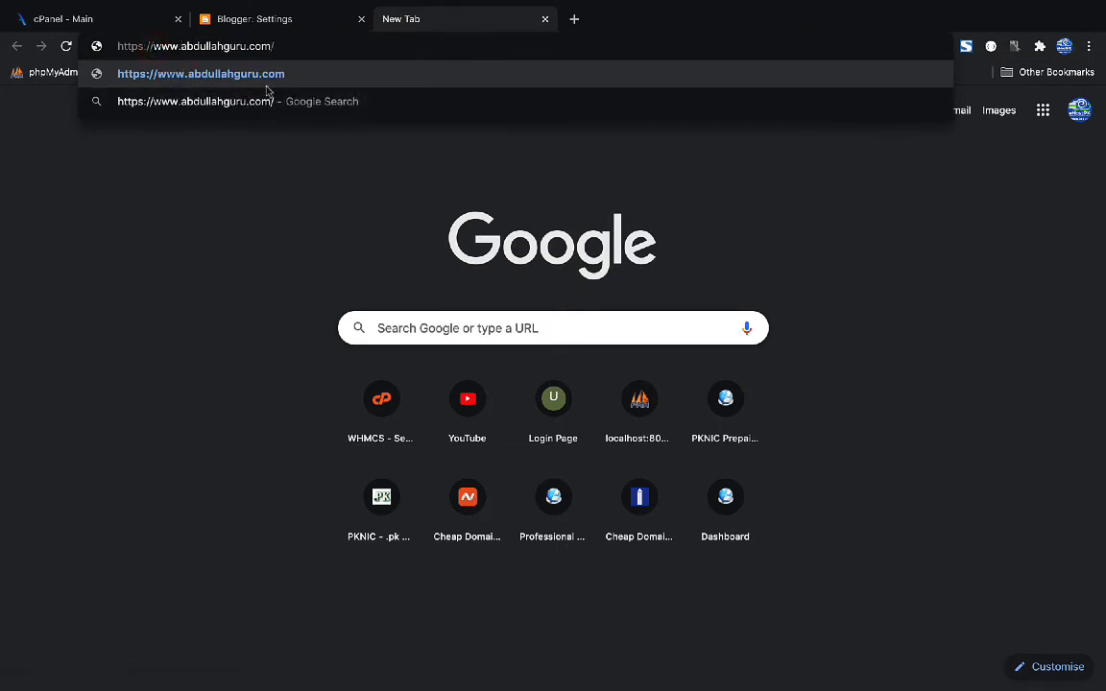
pyautogui.click(143, 46)
pyautogui.press('BackSpace')
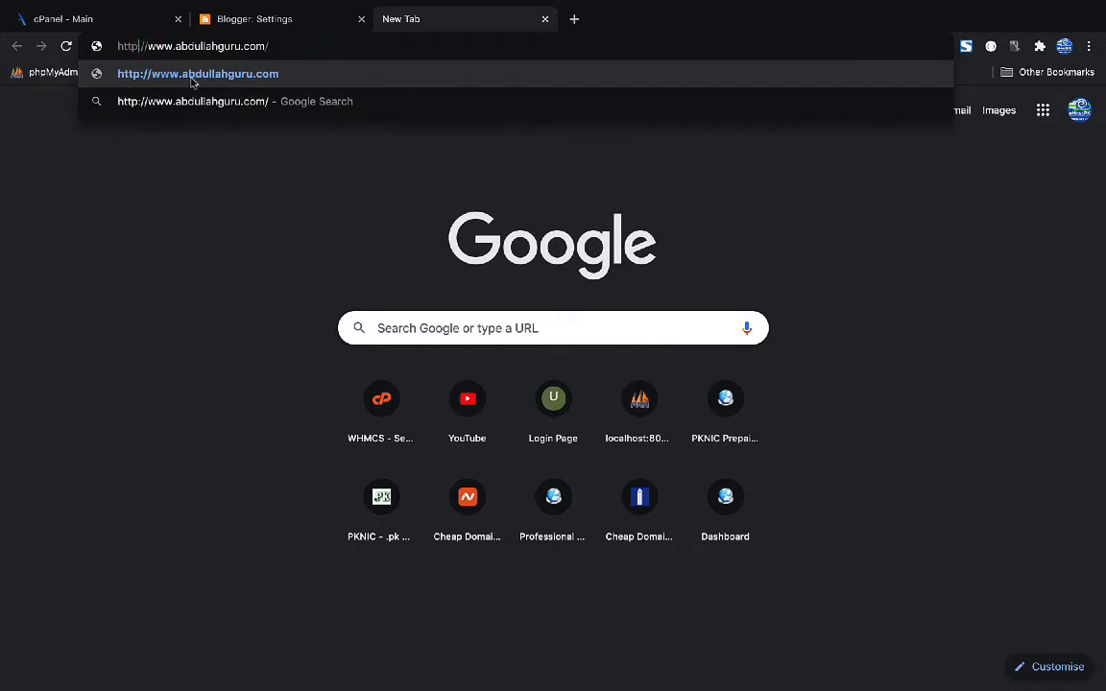
pyautogui.click(191, 77)
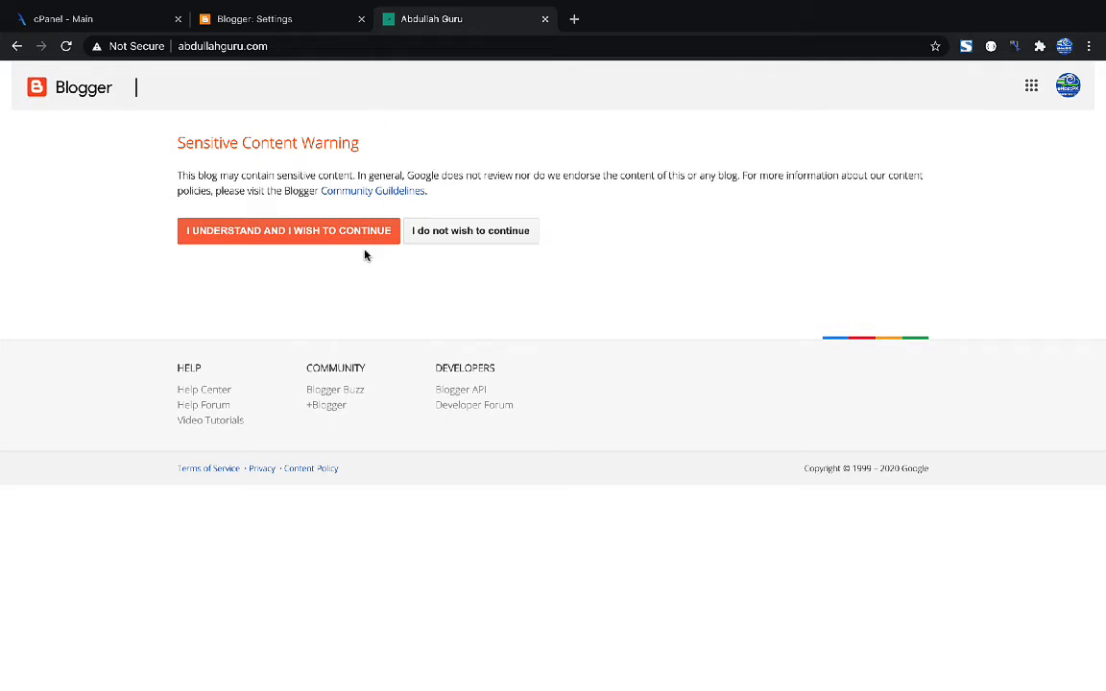
pyautogui.click(317, 235)
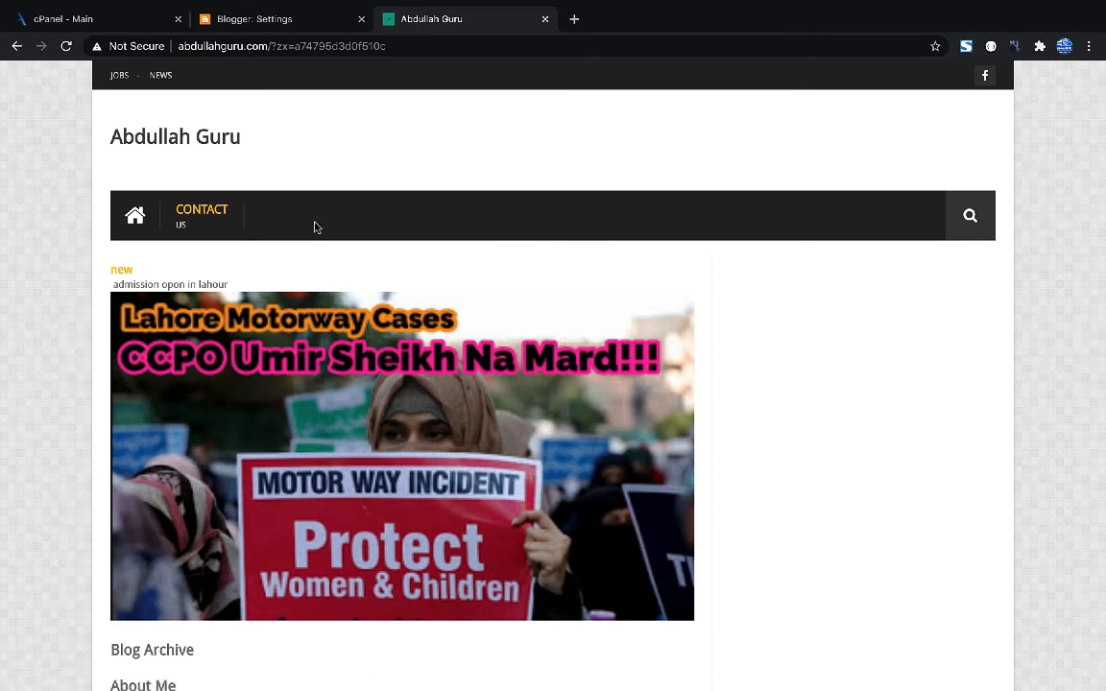
pyautogui.click(178, 46)
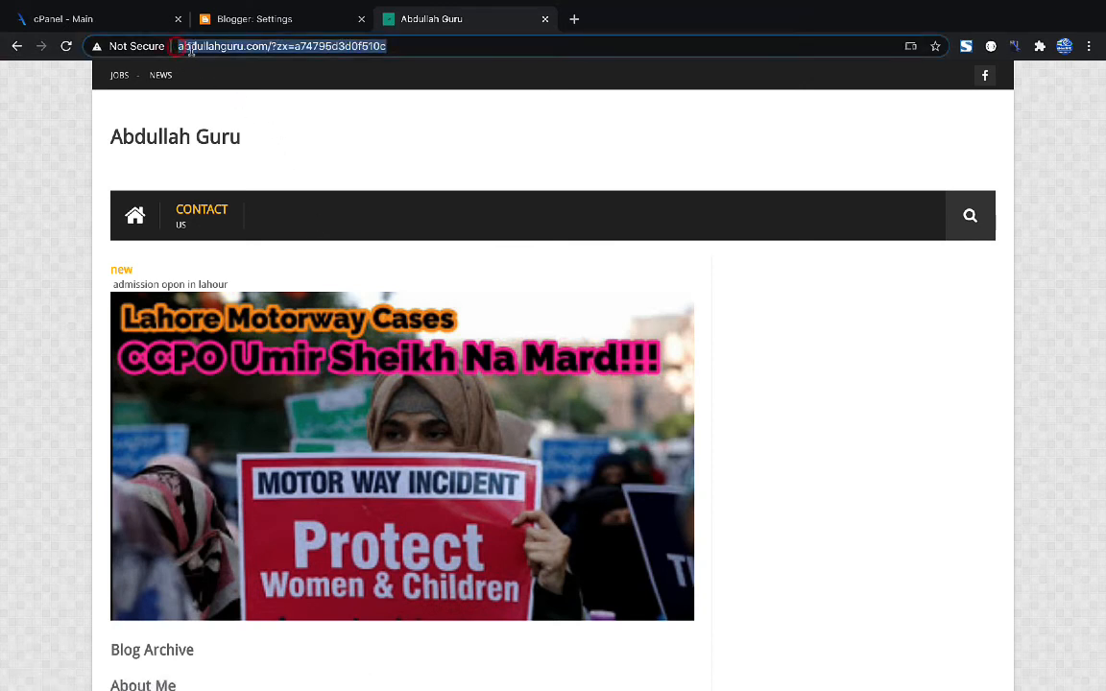
pyautogui.click(178, 46)
pyautogui.write('www.')
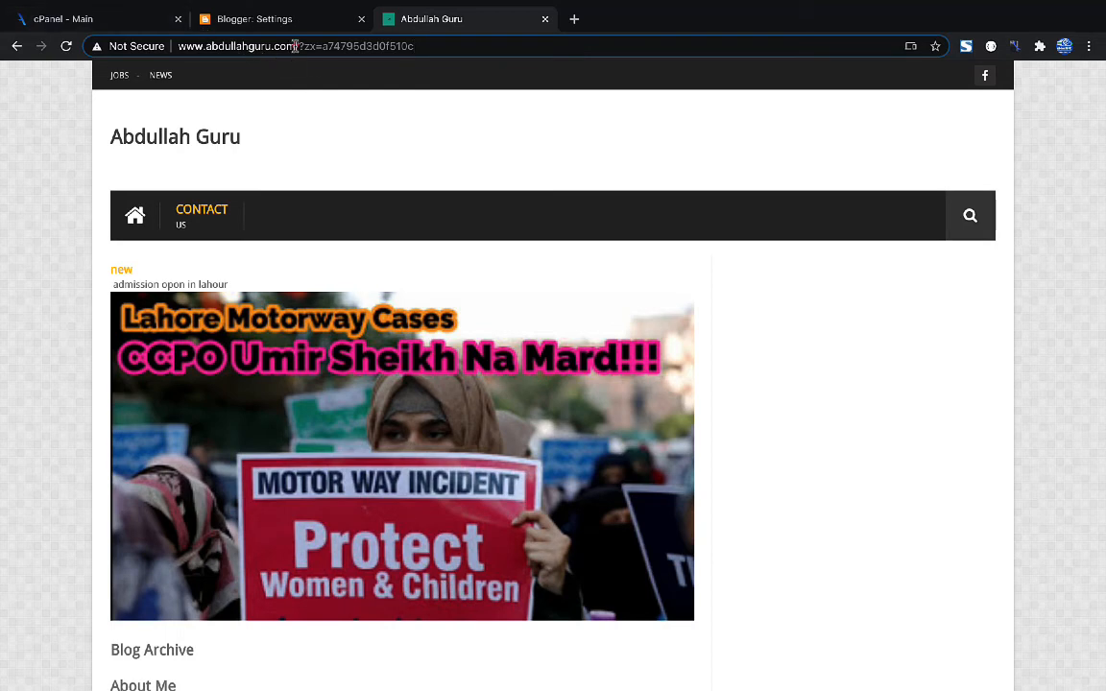
pyautogui.moveTo(293, 45); pyautogui.dragTo(177, 45)
pyautogui.rightClick(213, 45)
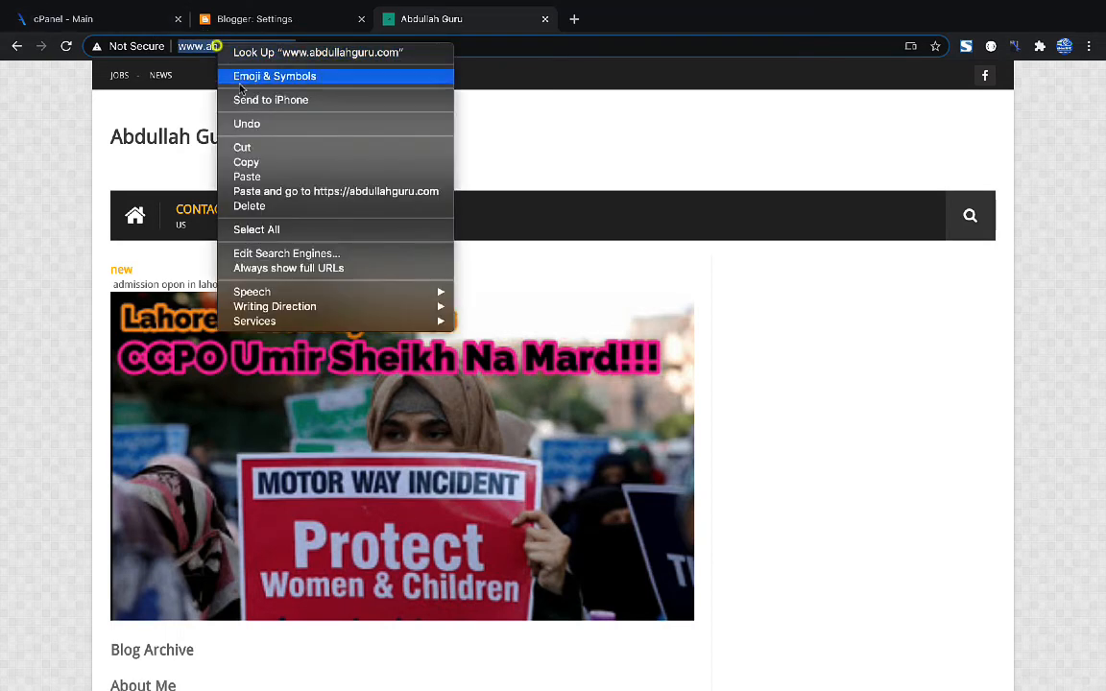
pyautogui.click(268, 160)
# Step: Switch back to Blogger settings and enable HTTPS availability for the custom domain
pyautogui.click(265, 20)
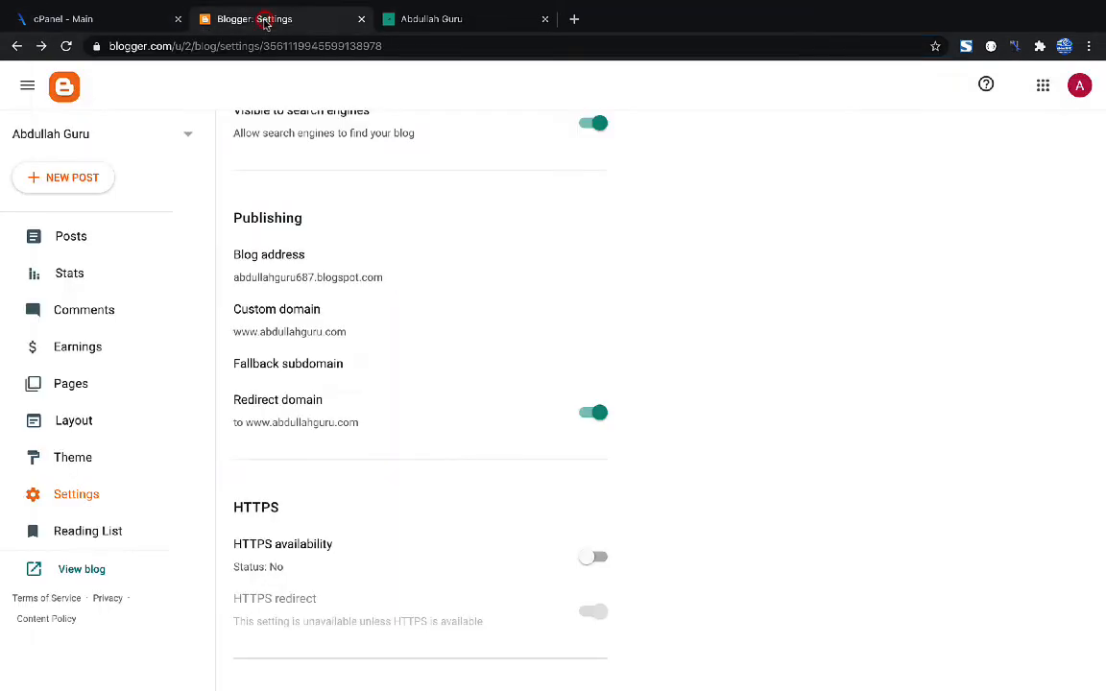
pyautogui.scroll(-1, 580, 320)
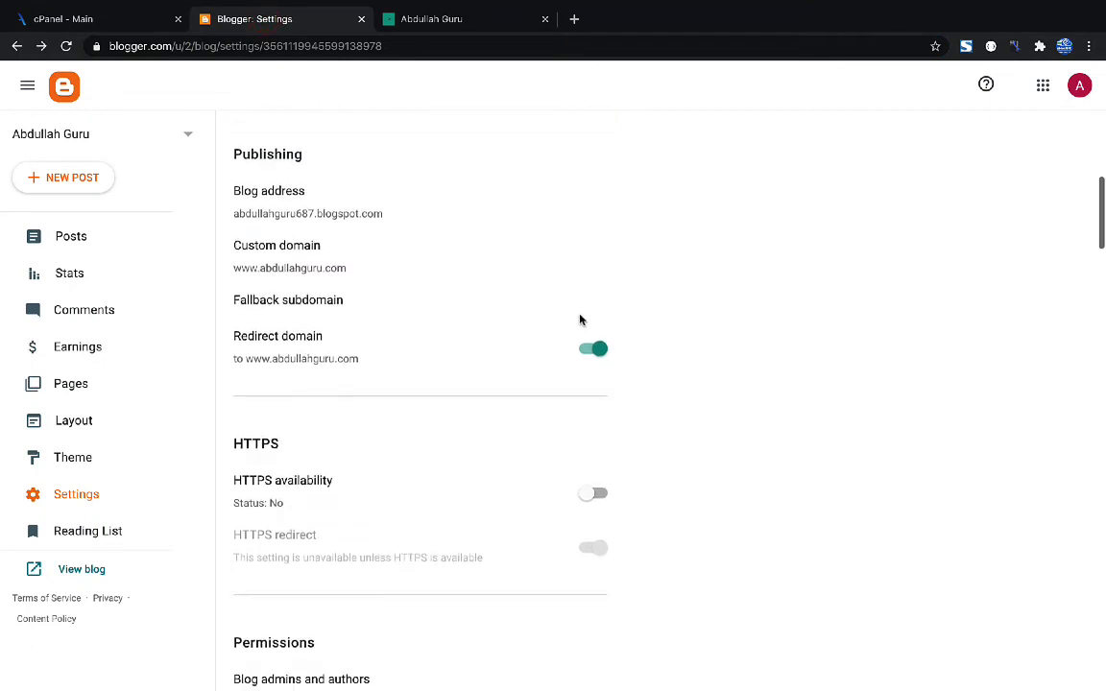
pyautogui.click(596, 493)
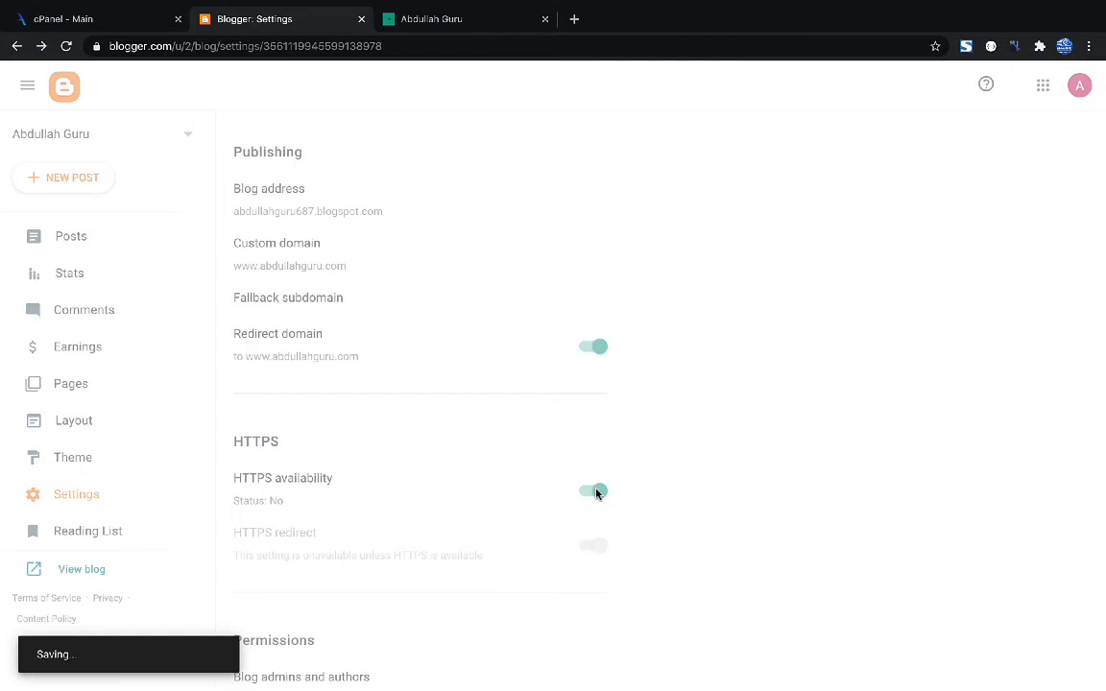
pyautogui.scroll(-1, 688, 498)
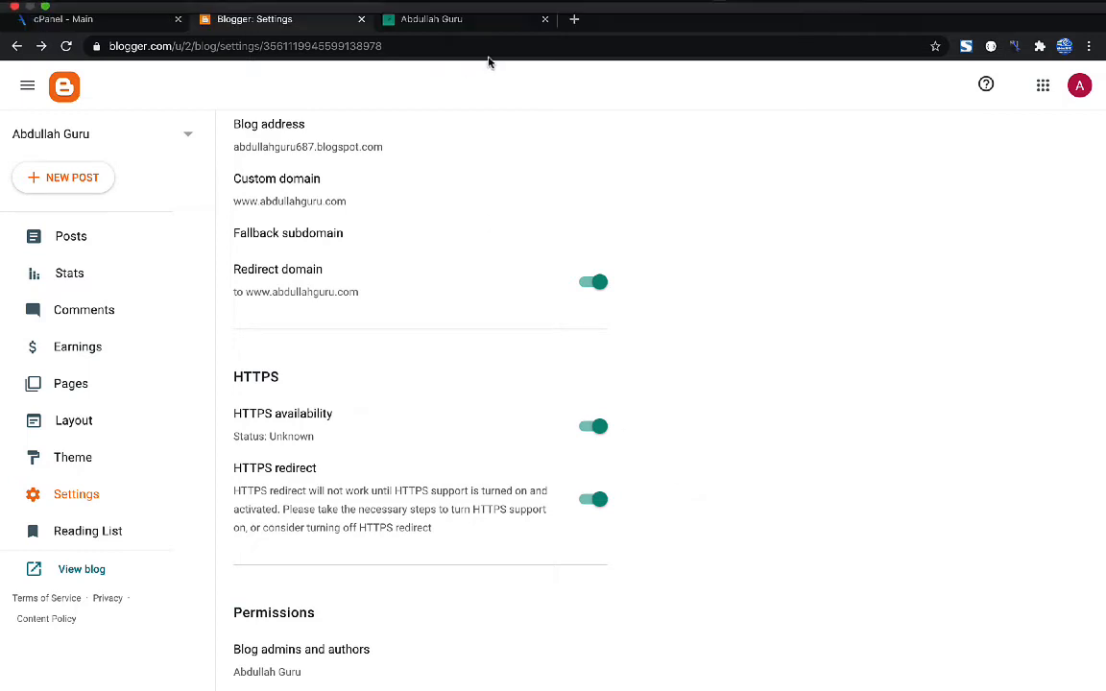
pyautogui.click(427, 19)
pyautogui.click(178, 47)
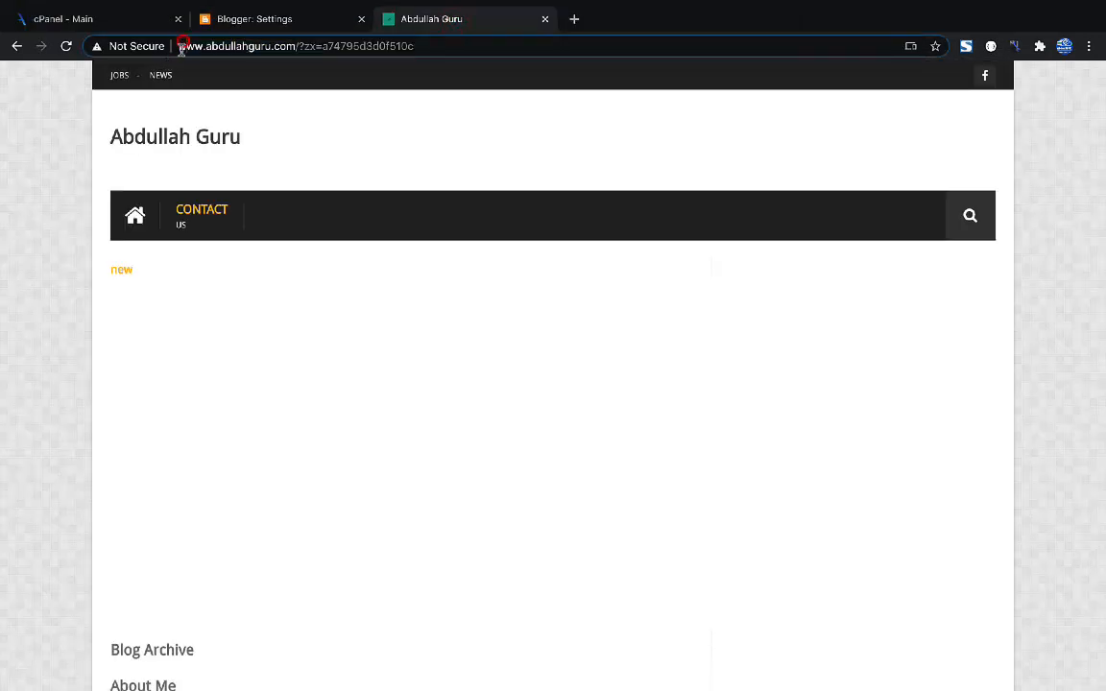
pyautogui.write('h')
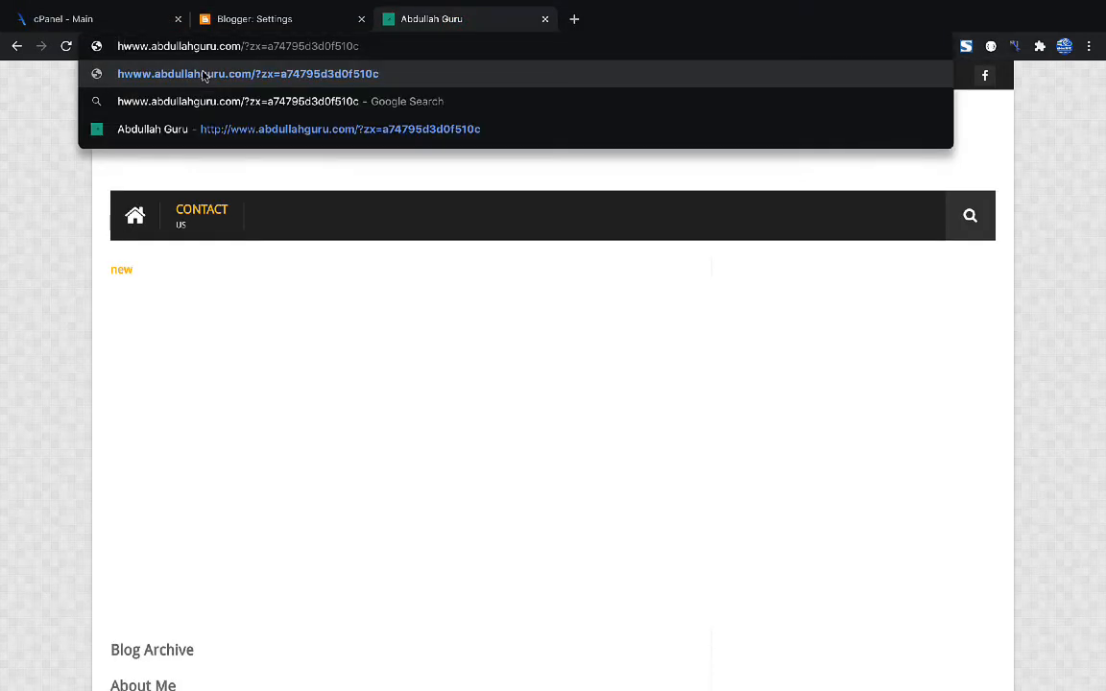
pyautogui.write('ttps')
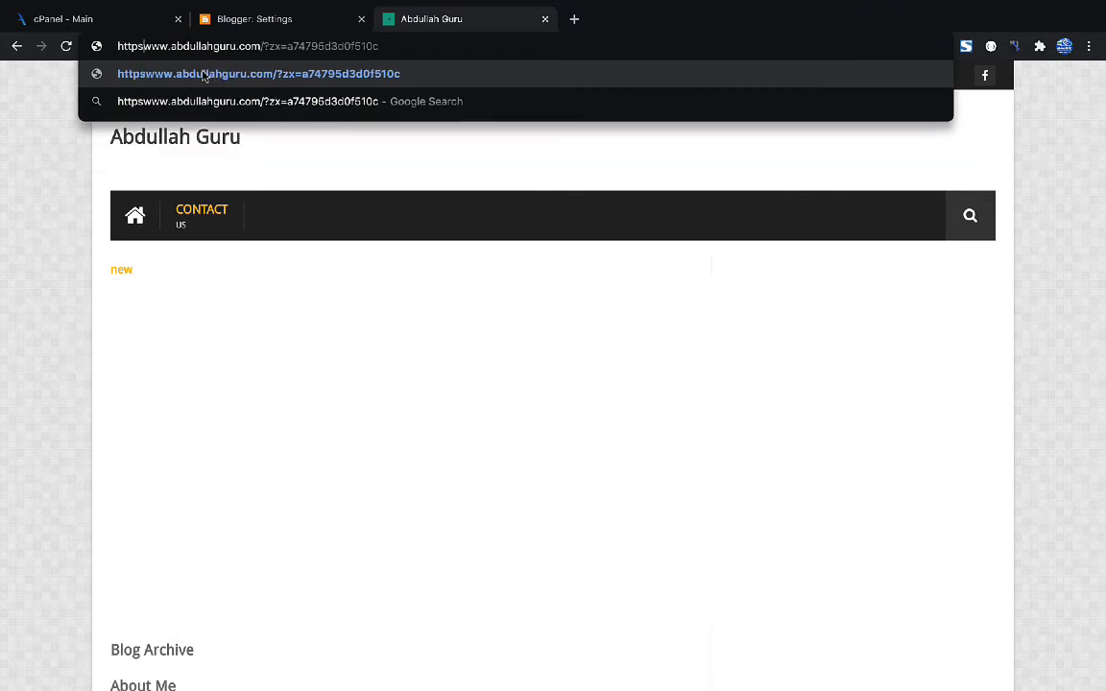
pyautogui.write('://')
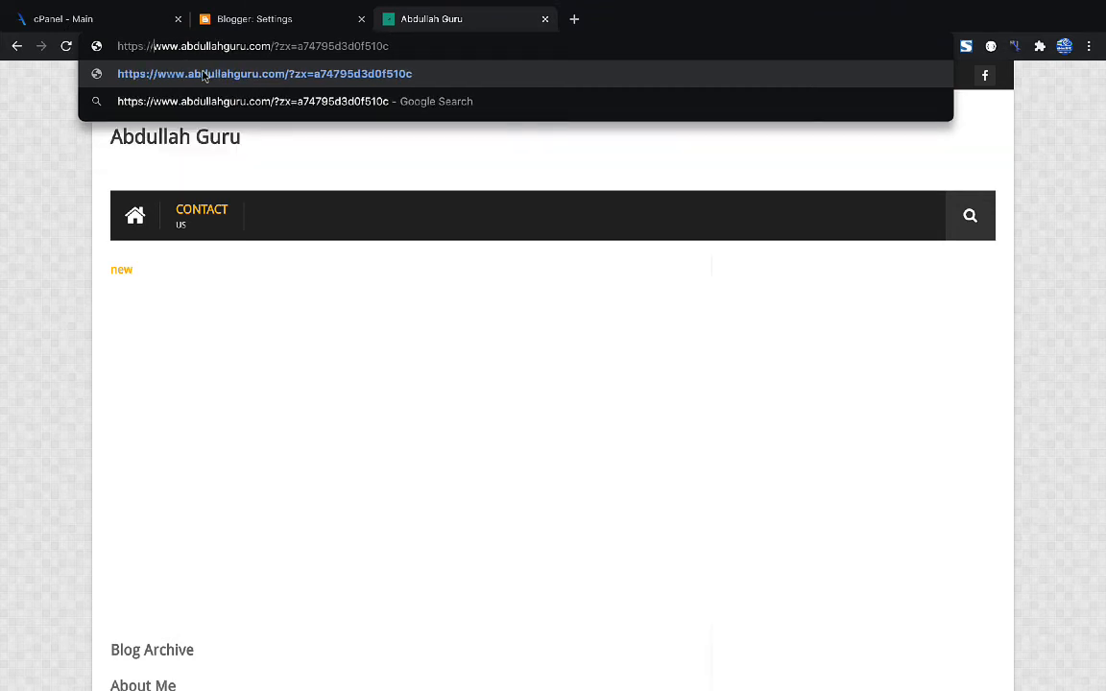
pyautogui.press('Return')
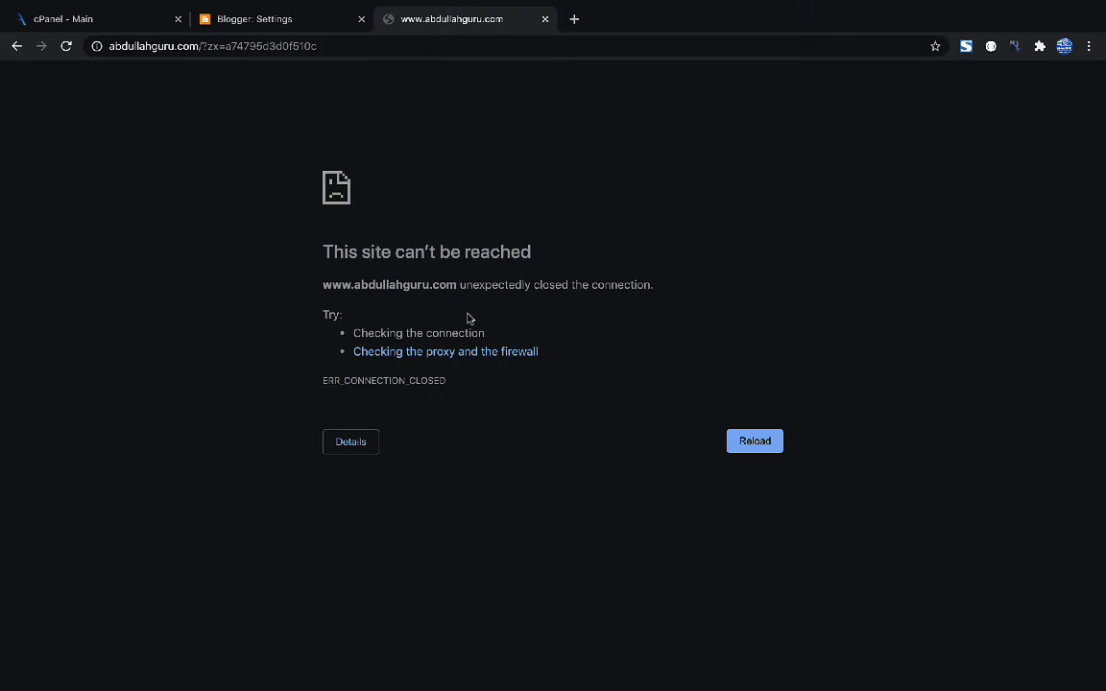
pyautogui.click(66, 46)
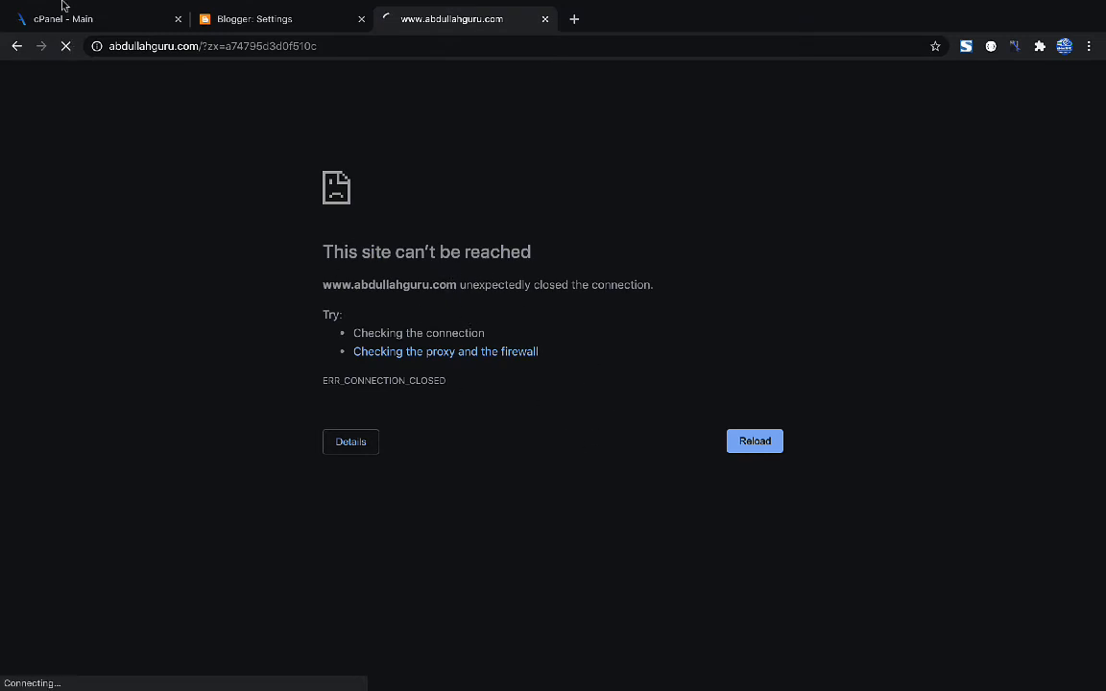
pyautogui.click(160, 46)
pyautogui.click(161, 46)
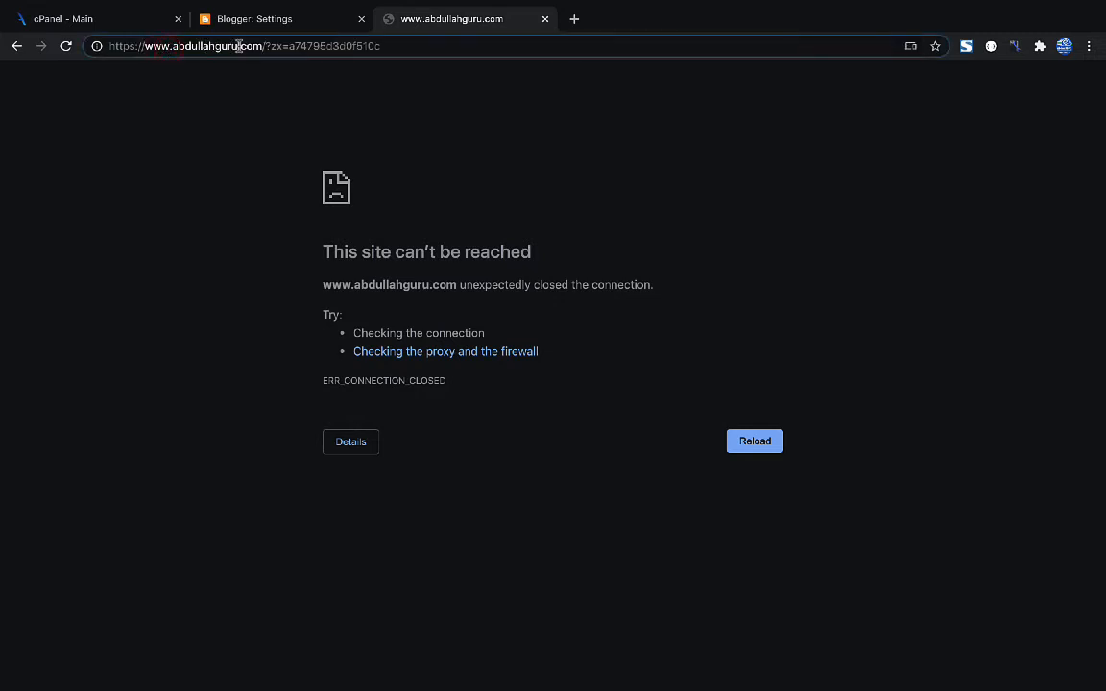
pyautogui.moveTo(263, 46); pyautogui.dragTo(104, 46)
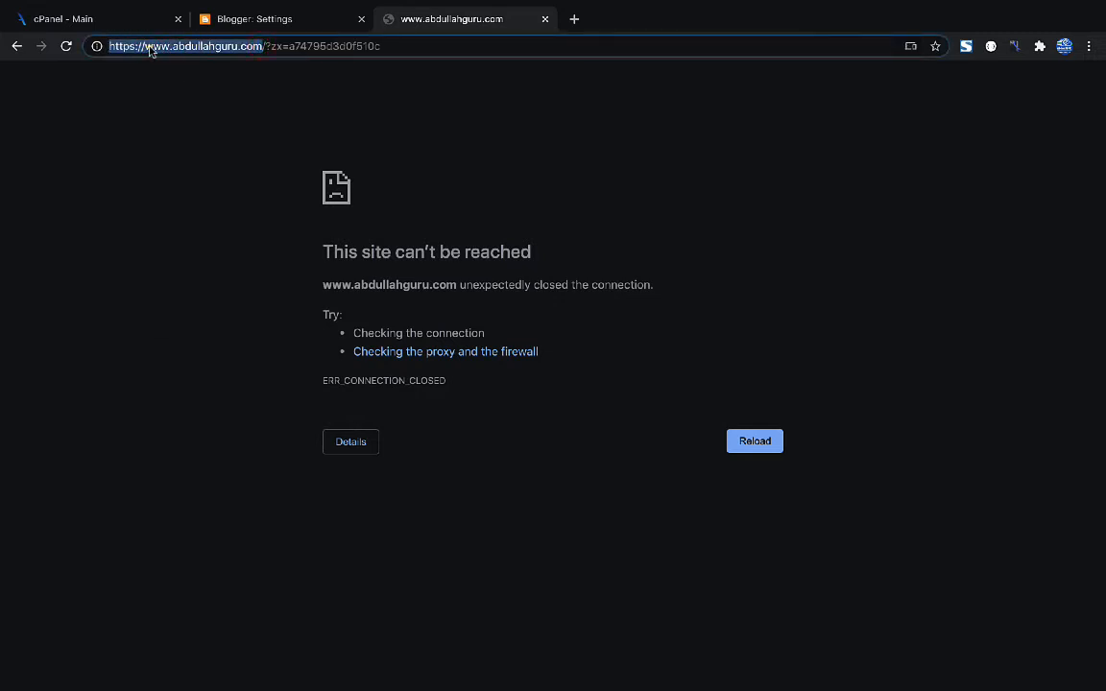
pyautogui.rightClick(150, 50)
pyautogui.click(205, 164)
# Step: Switch back to cPanel, search its functions for "red" and open Redirects
pyautogui.click(99, 24)
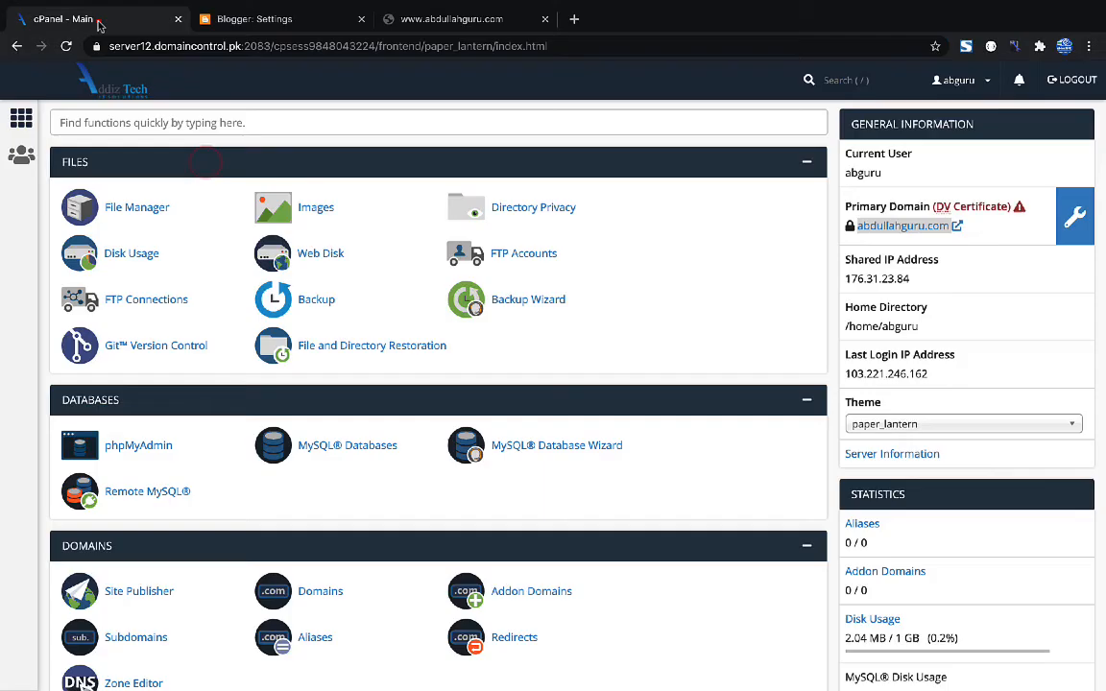
pyautogui.click(202, 123)
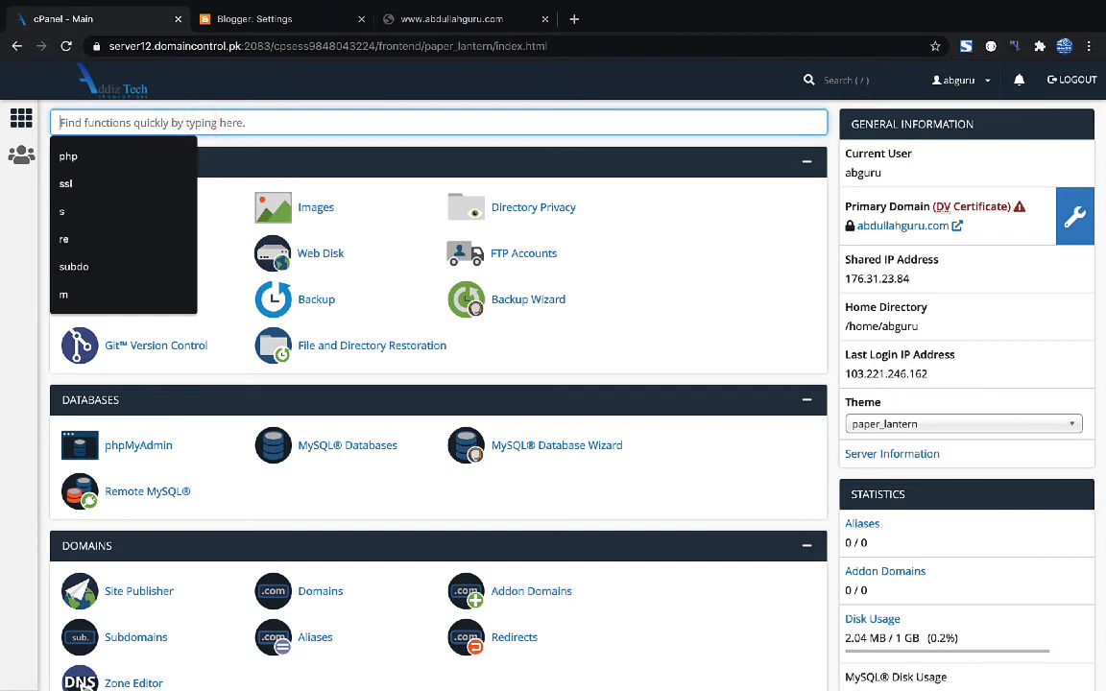
pyautogui.write('red')
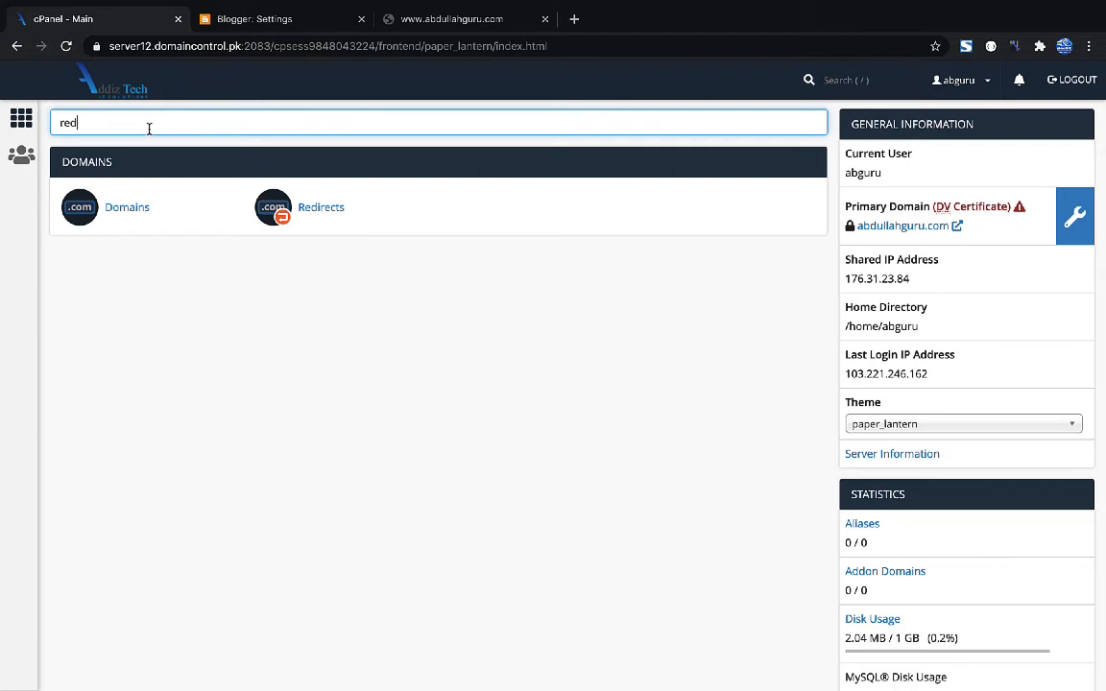
pyautogui.click(311, 209)
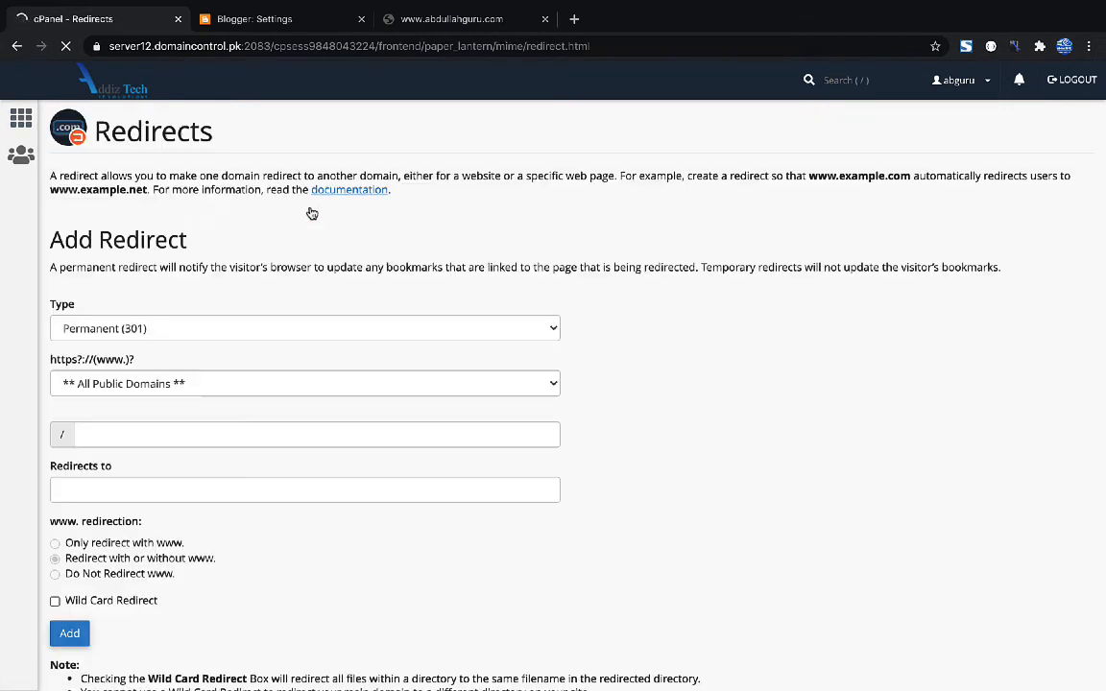
pyautogui.scroll(-1, 327, 221)
pyautogui.click(93, 429)
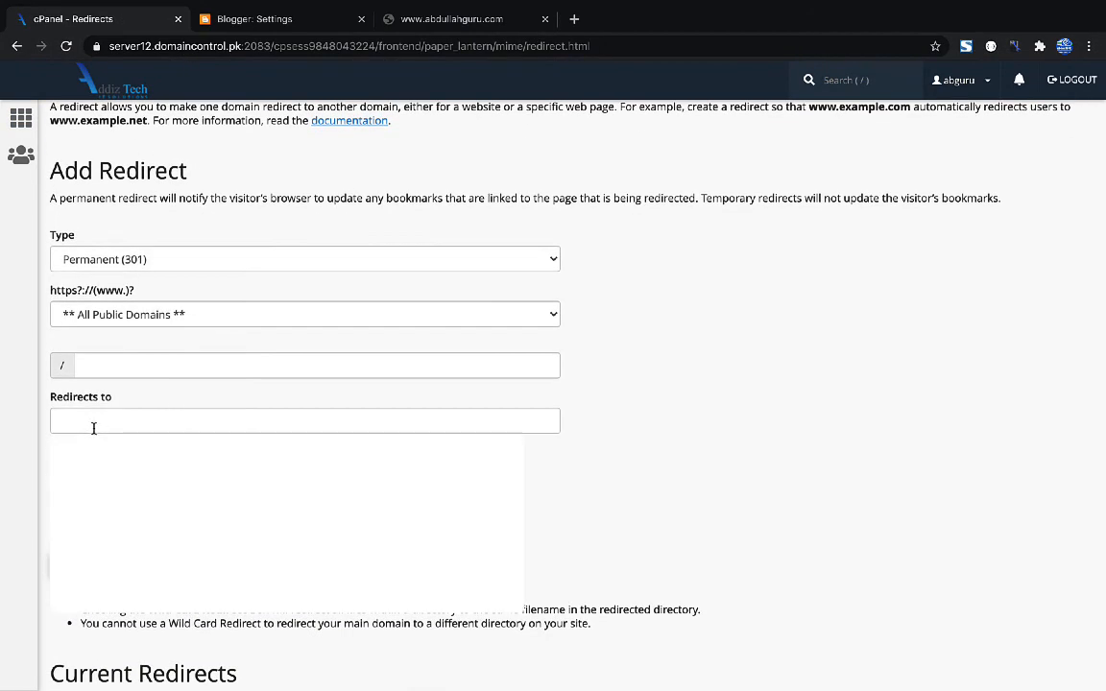
pyautogui.click(93, 427)
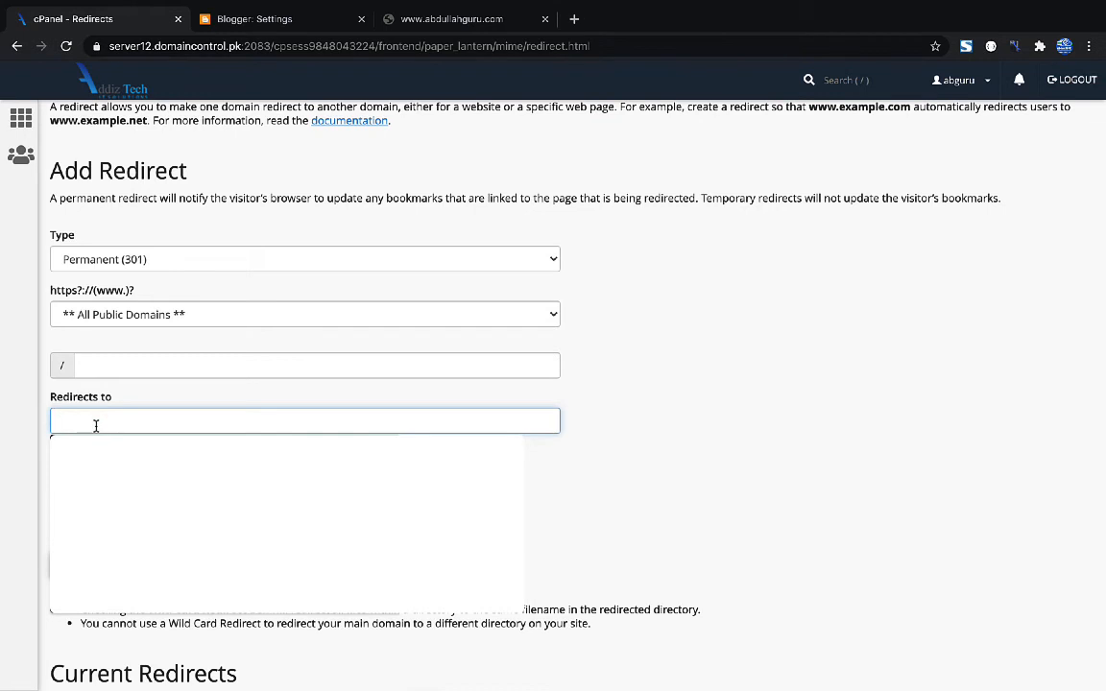
pyautogui.hotkey('ctrl', 'v')
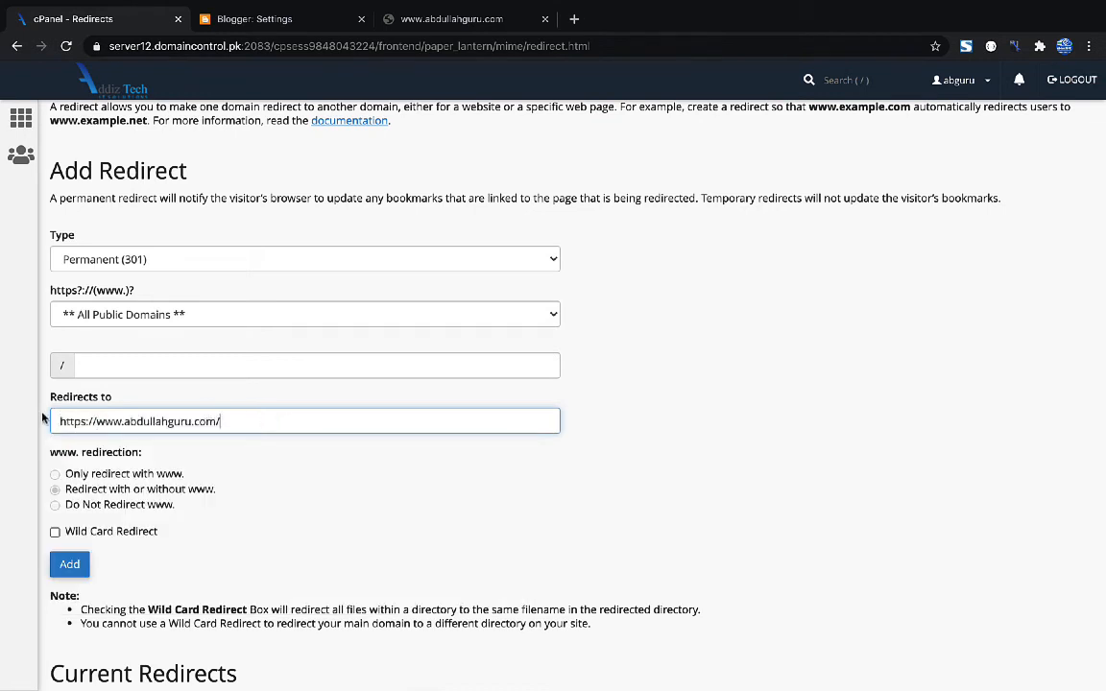
# Step: Choose abdullahguru.com as the domain to redirect and remove the trailing slash from the destination address
pyautogui.click(137, 316)
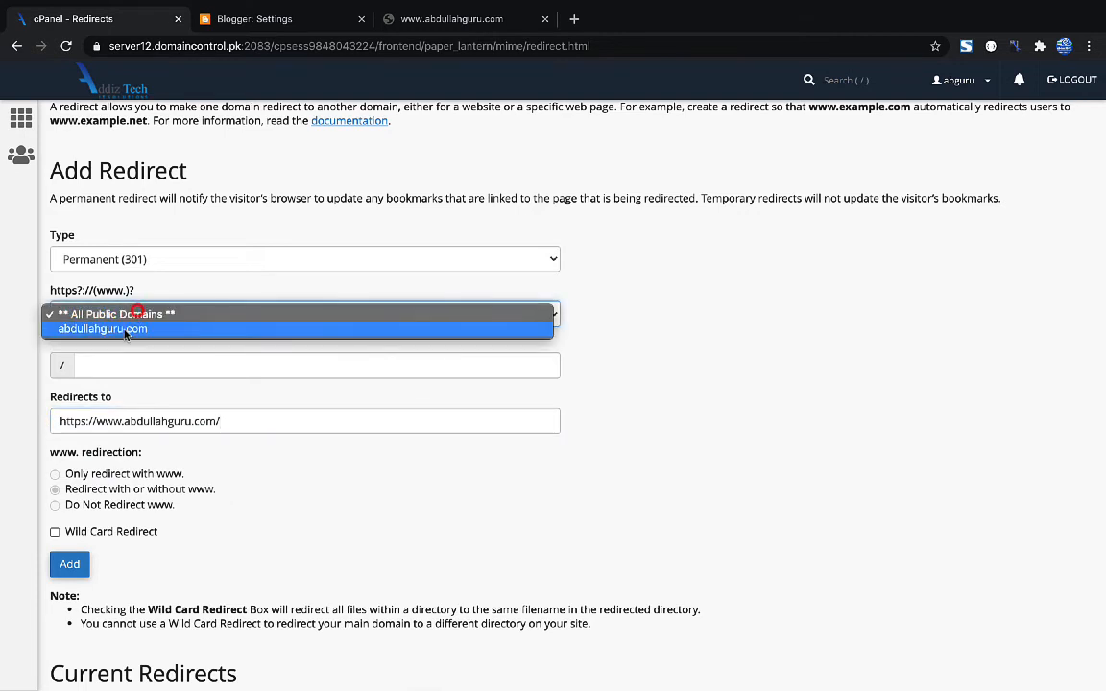
pyautogui.click(124, 325)
pyautogui.scroll(-1, 469, 409)
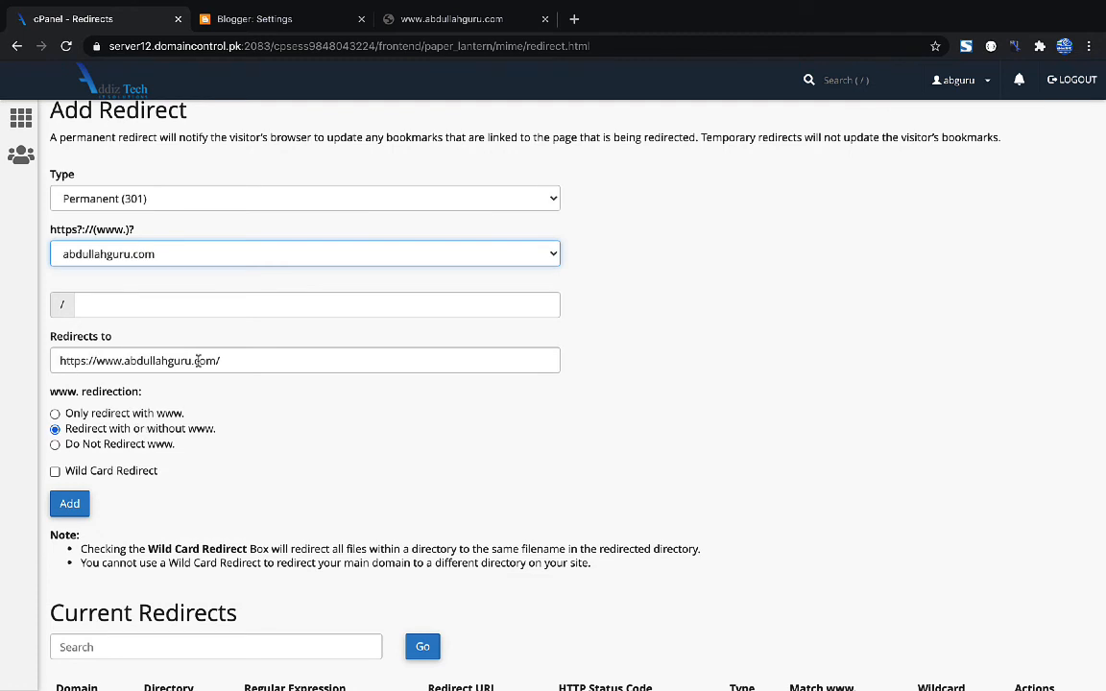
pyautogui.click(272, 362)
pyautogui.press('BackSpace')
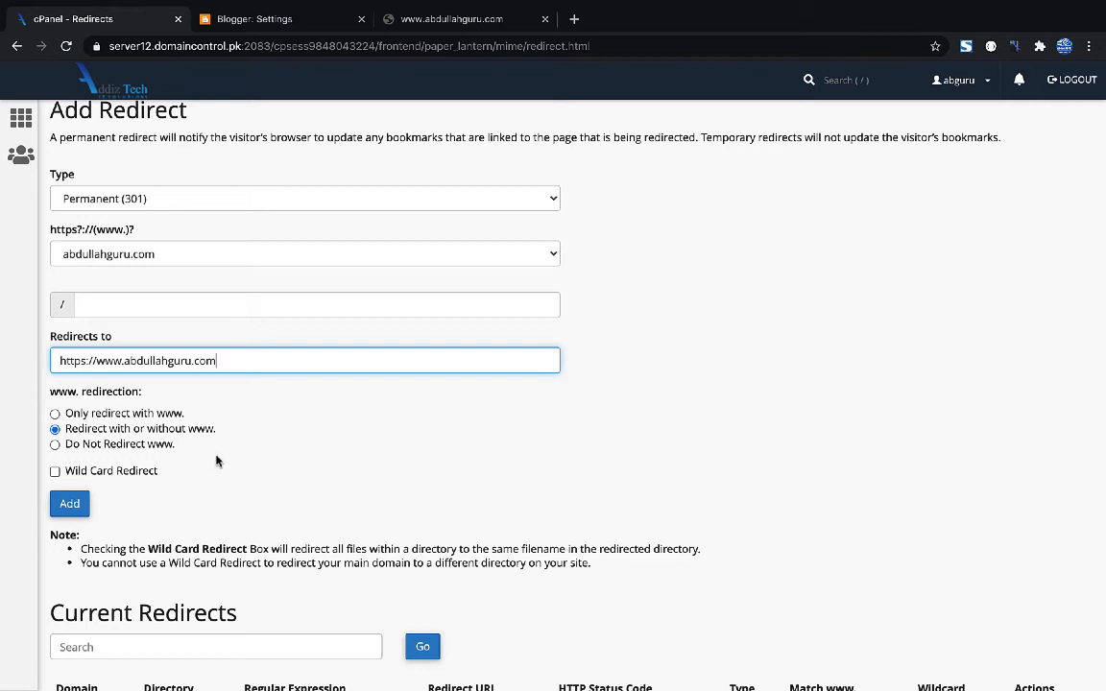
pyautogui.click(82, 449)
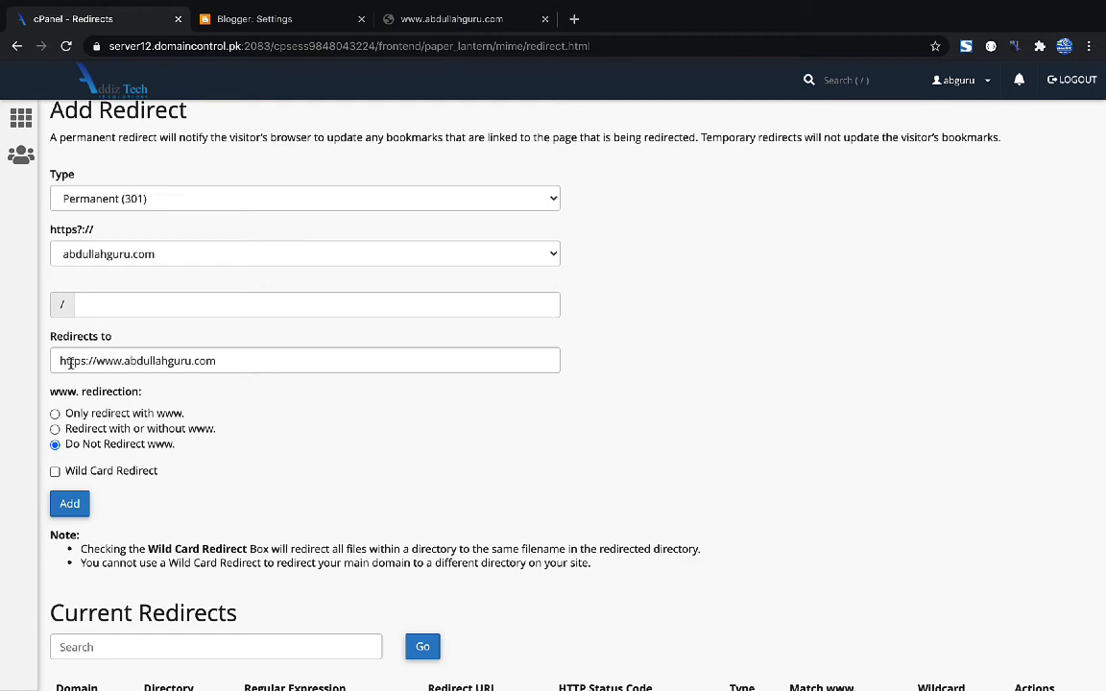
pyautogui.scroll(-1, 304, 415)
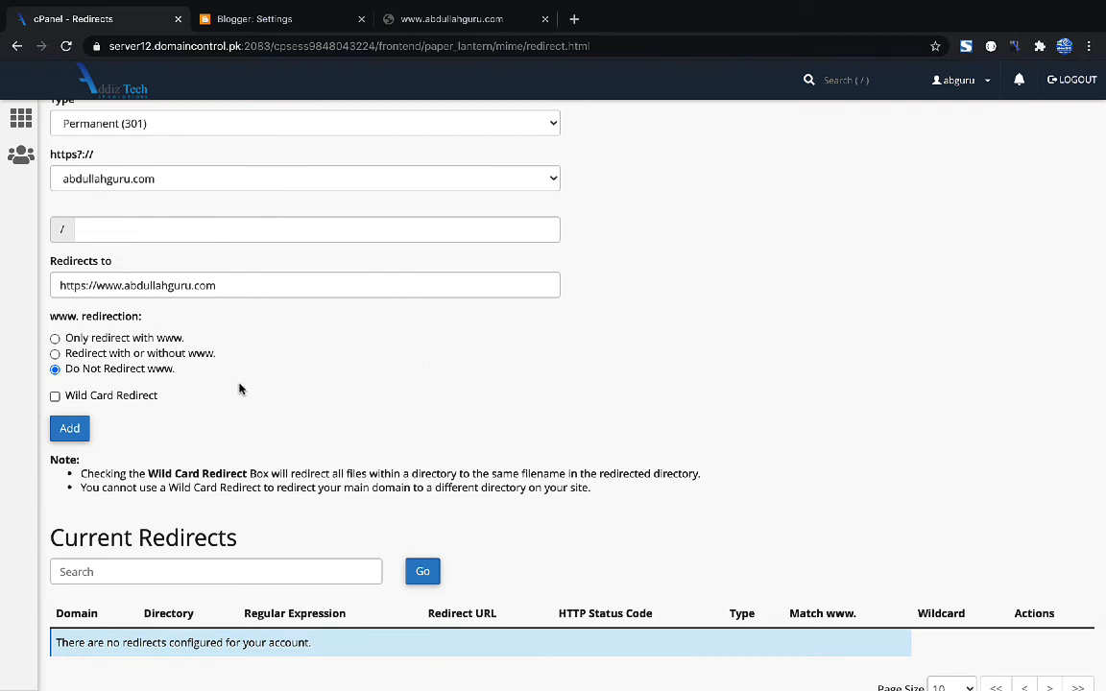
pyautogui.click(75, 399)
pyautogui.click(68, 429)
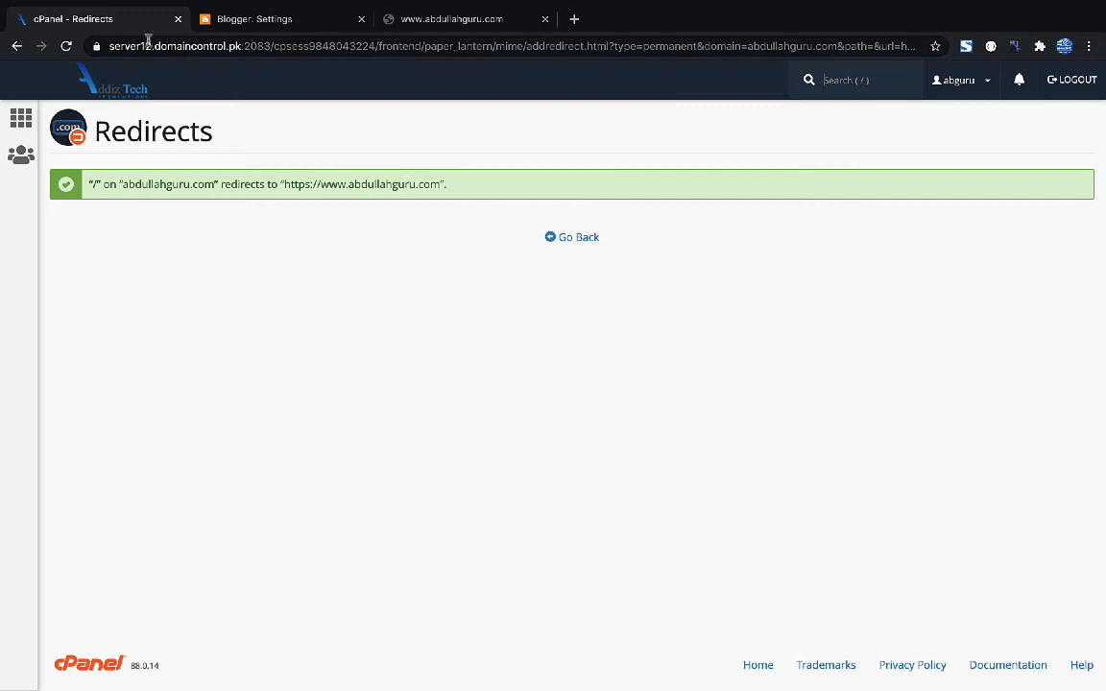
pyautogui.click(96, 96)
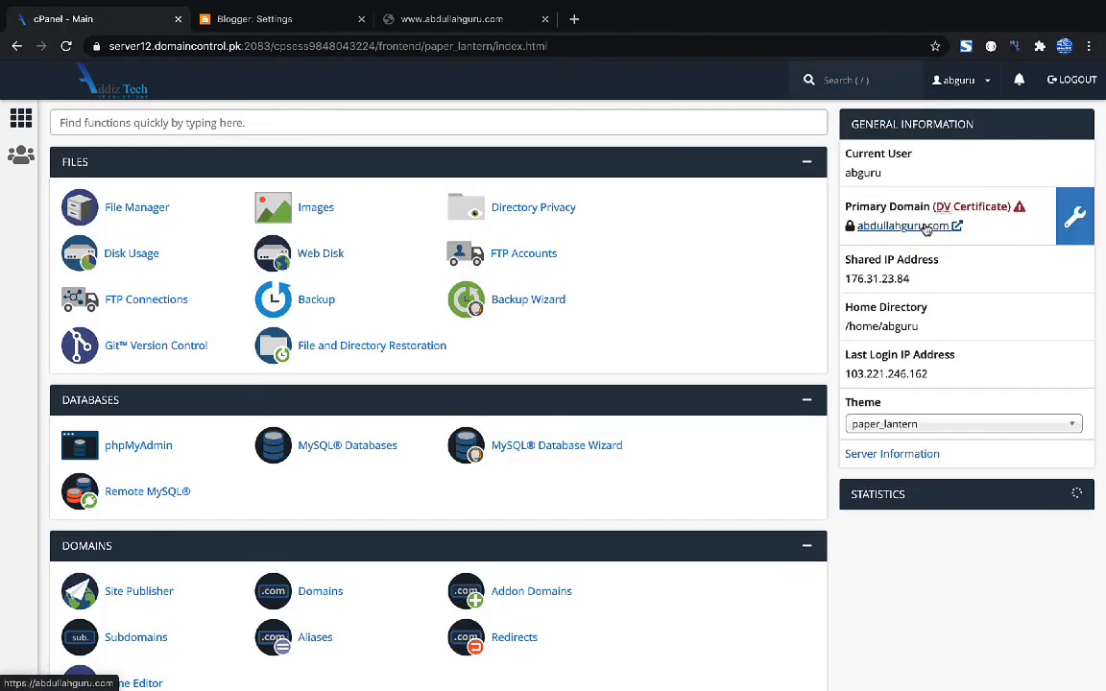
pyautogui.click(912, 227)
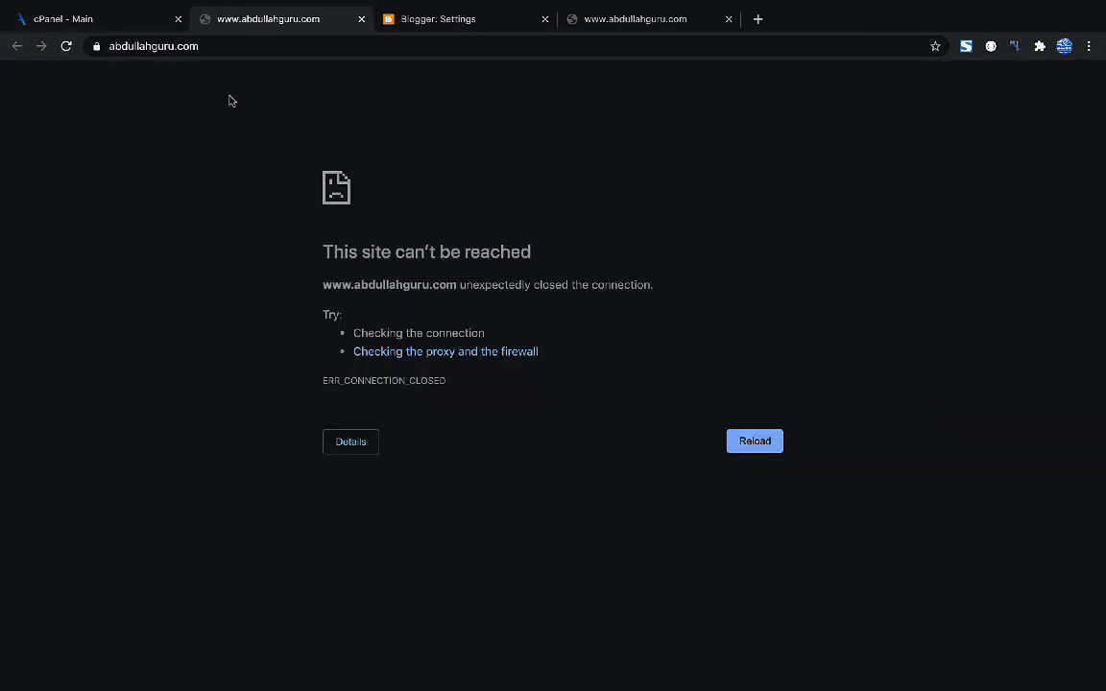
pyautogui.click(120, 45)
pyautogui.click(116, 48)
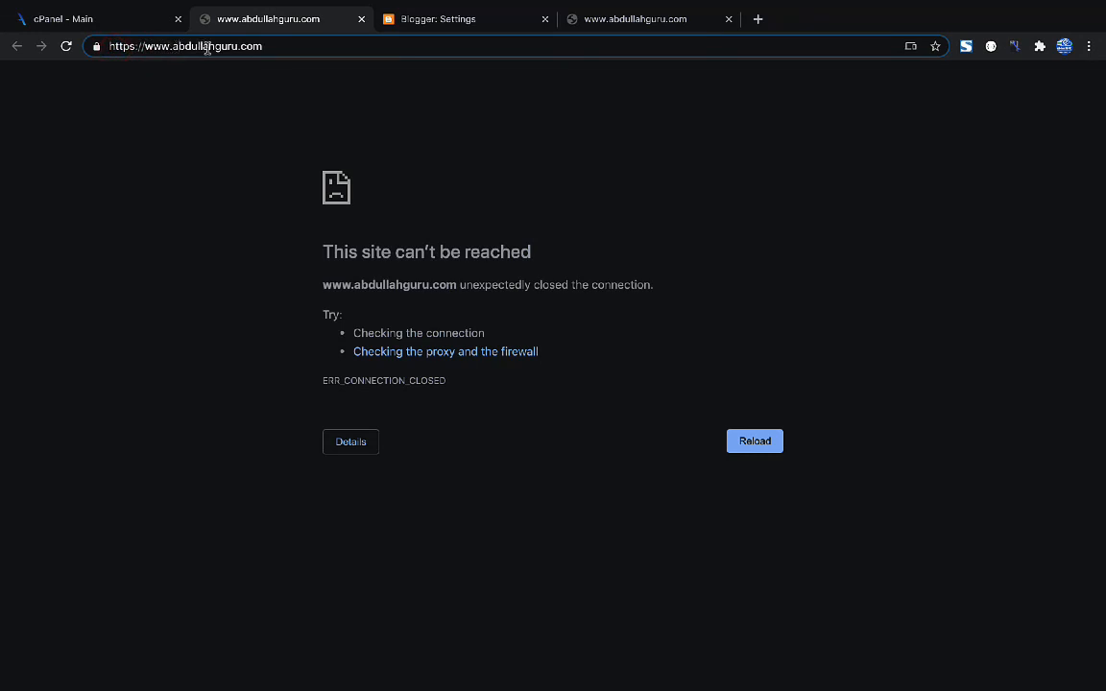
pyautogui.press('Return')
pyautogui.click(294, 45)
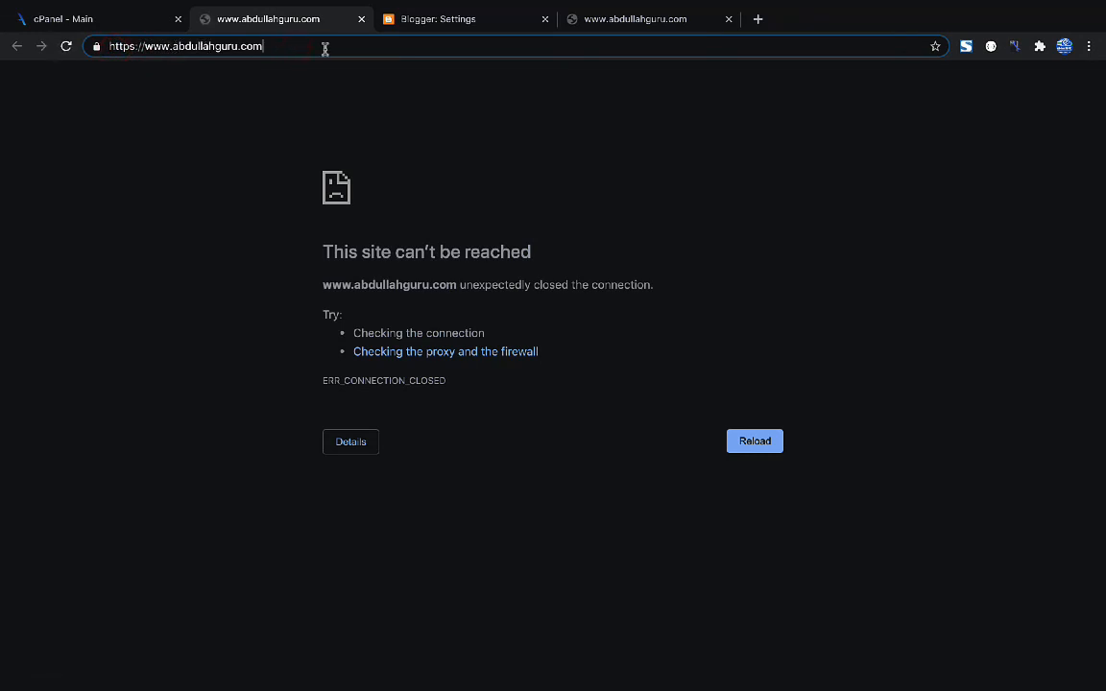